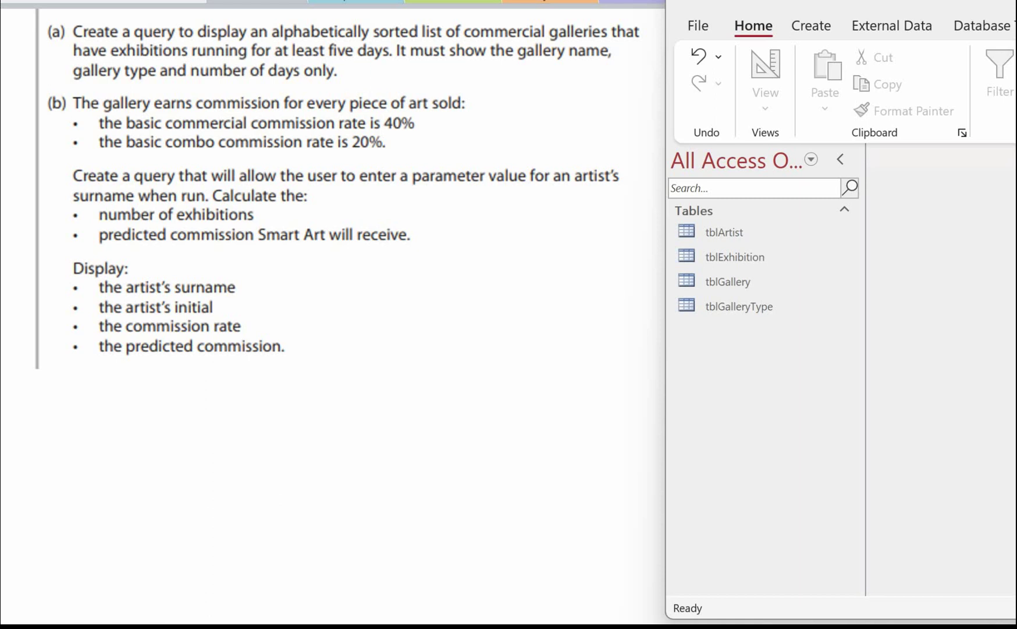
# - Open tblArtist, tblExhibition, tblGallery and tblGalleryType in Datasheet View to review their records
pyautogui.moveTo(1016, 1); pyautogui.dragTo(807, 0)
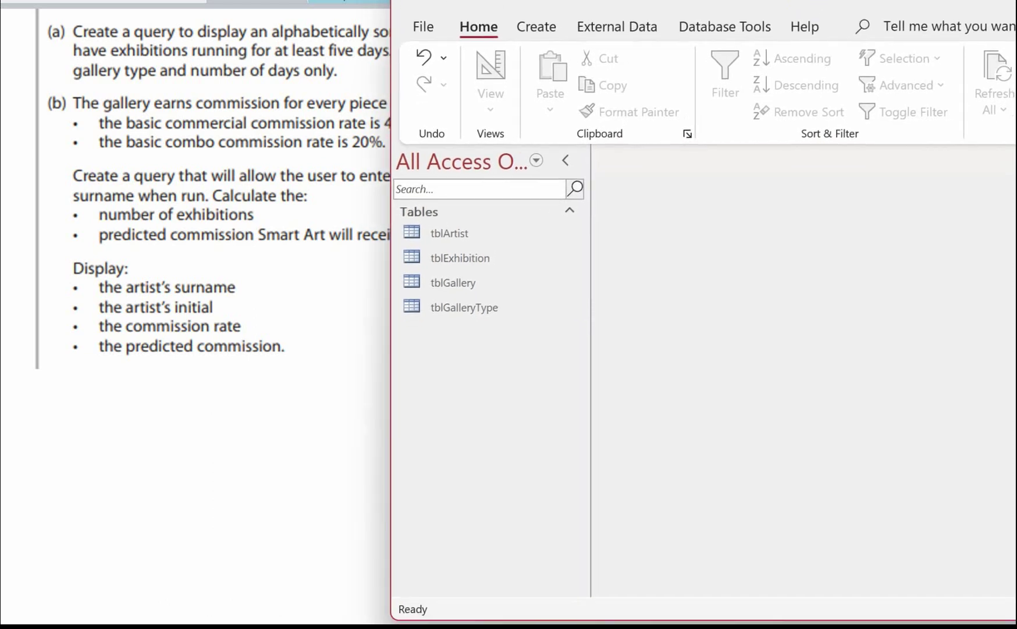
pyautogui.click(458, 233)
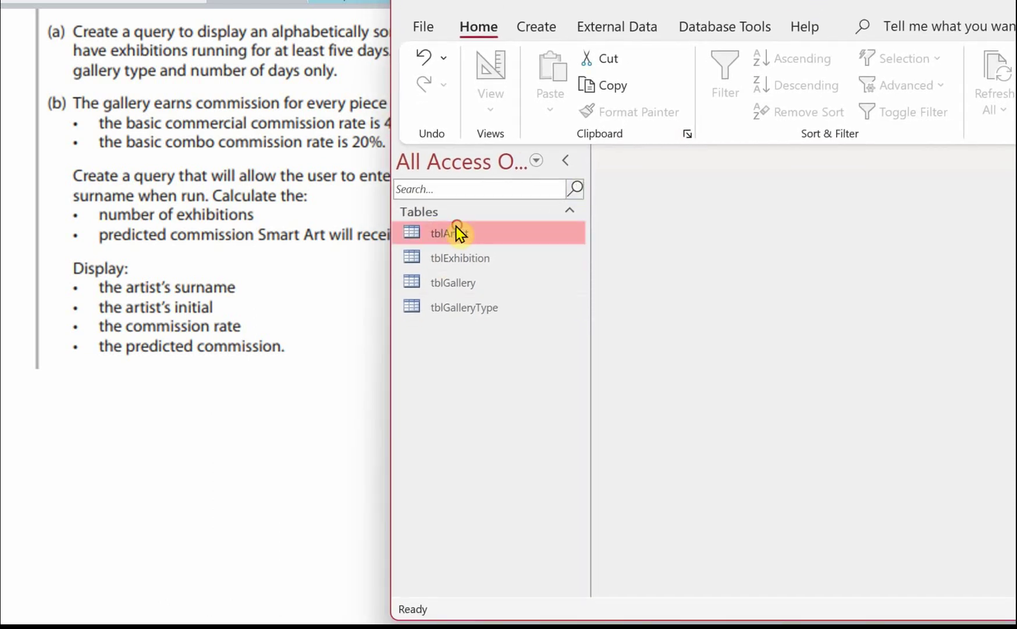
pyautogui.doubleClick(458, 234)
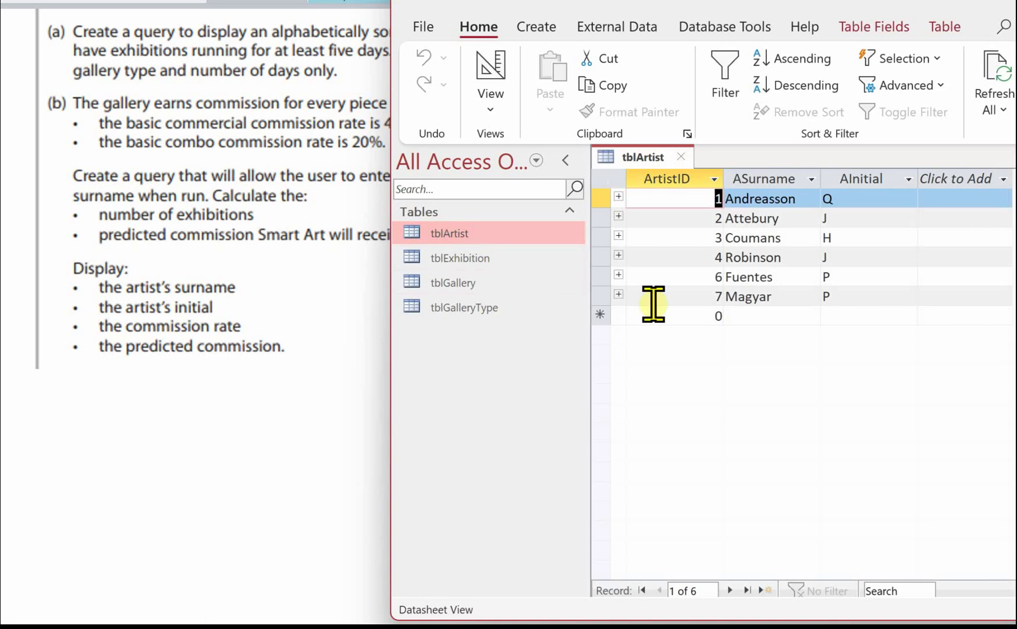
pyautogui.doubleClick(483, 258)
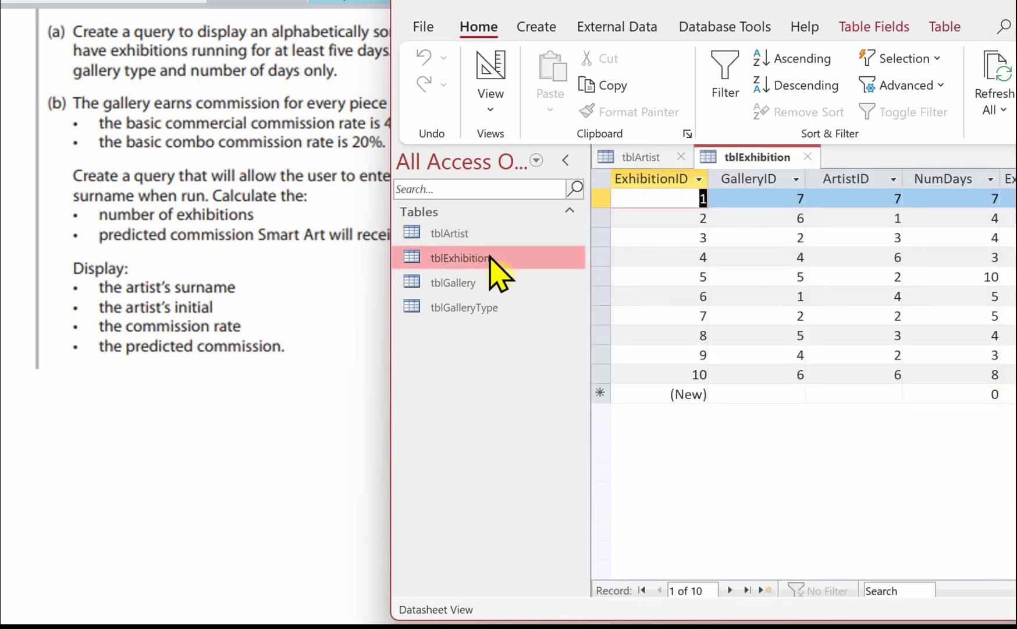
pyautogui.doubleClick(471, 283)
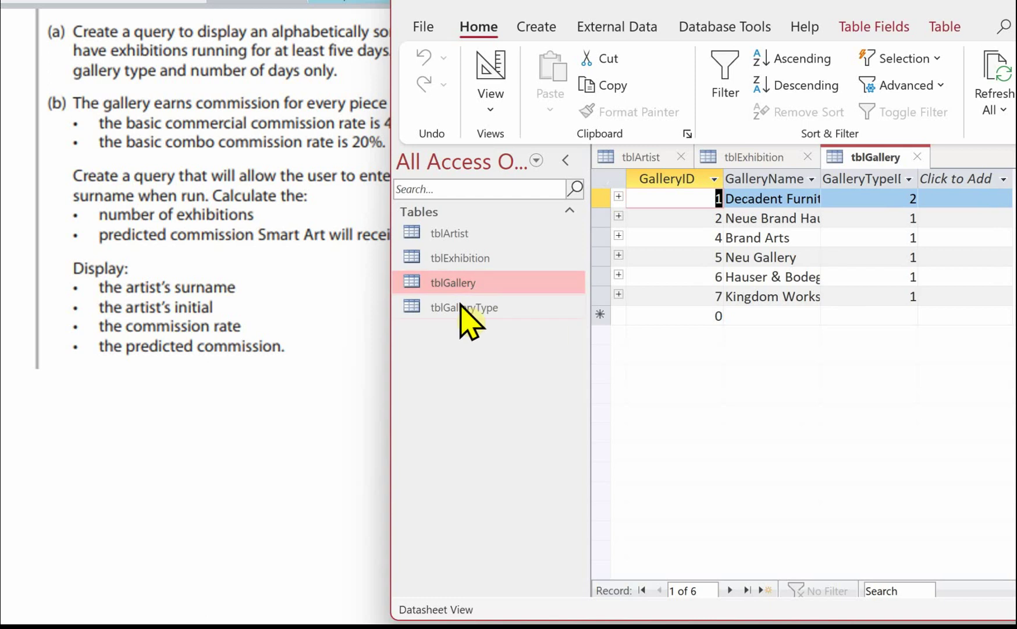
pyautogui.doubleClick(463, 307)
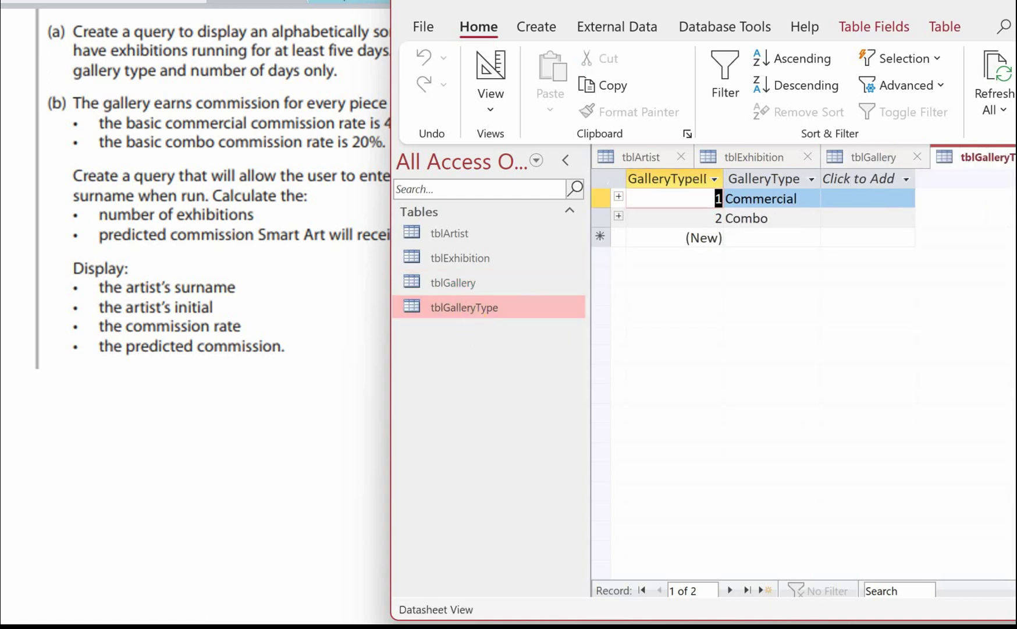
# - Move the Access window aside to read the question sheet
pyautogui.moveTo(951, 5); pyautogui.dragTo(1016, 4)
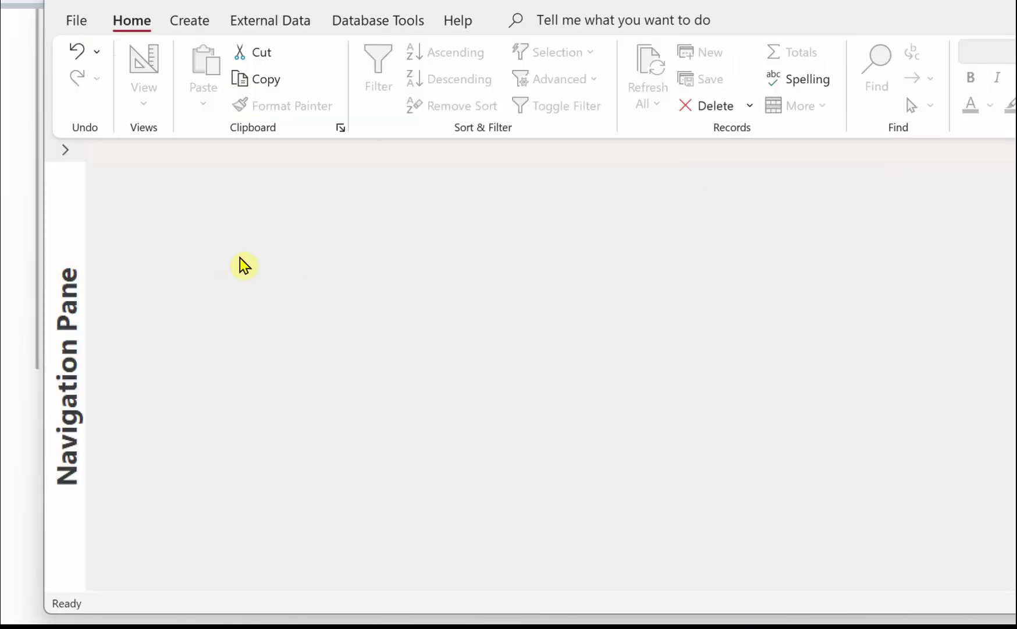
# - Start a new Query Design and add tblGallery and tblExhibition
pyautogui.click(191, 23)
pyautogui.click(385, 96)
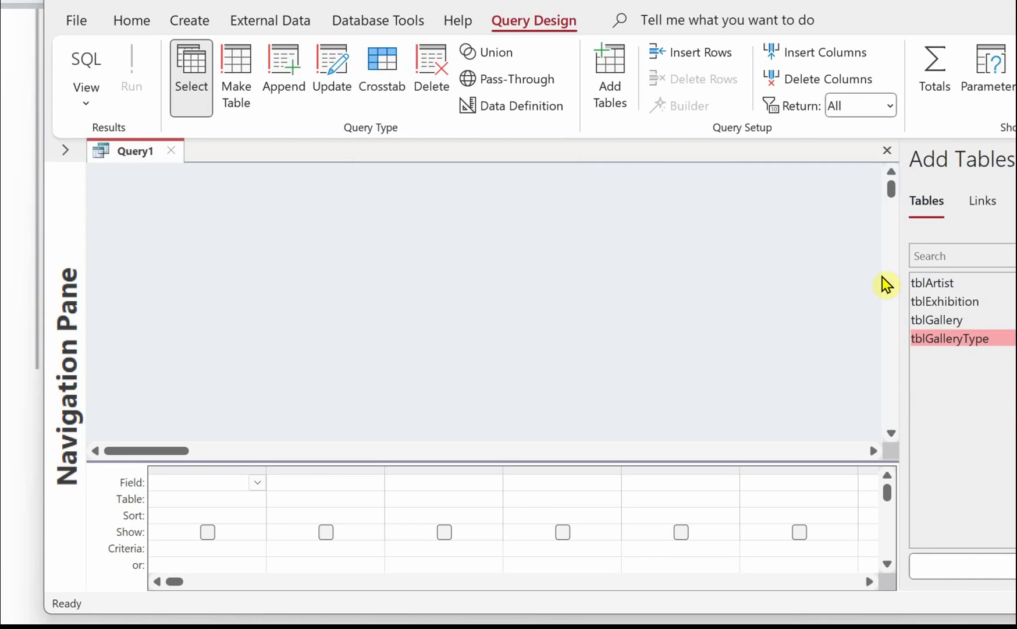
pyautogui.click(941, 321)
pyautogui.doubleClick(941, 320)
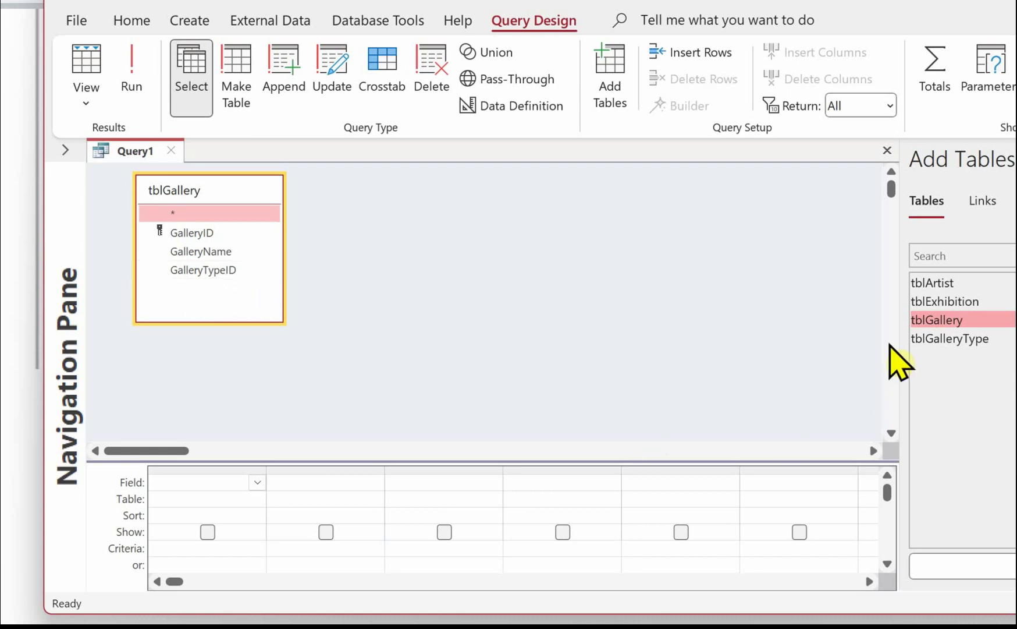
pyautogui.doubleClick(946, 301)
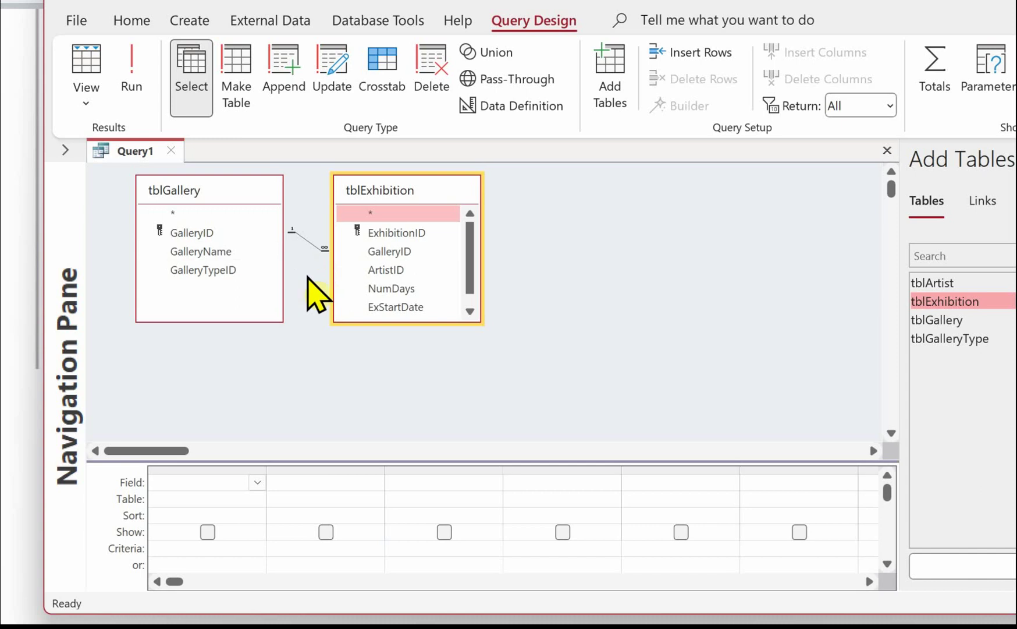
# - Enlarge the design area, add tblGalleryType, and space the three tables side by side
pyautogui.moveTo(393, 462); pyautogui.dragTo(404, 353)
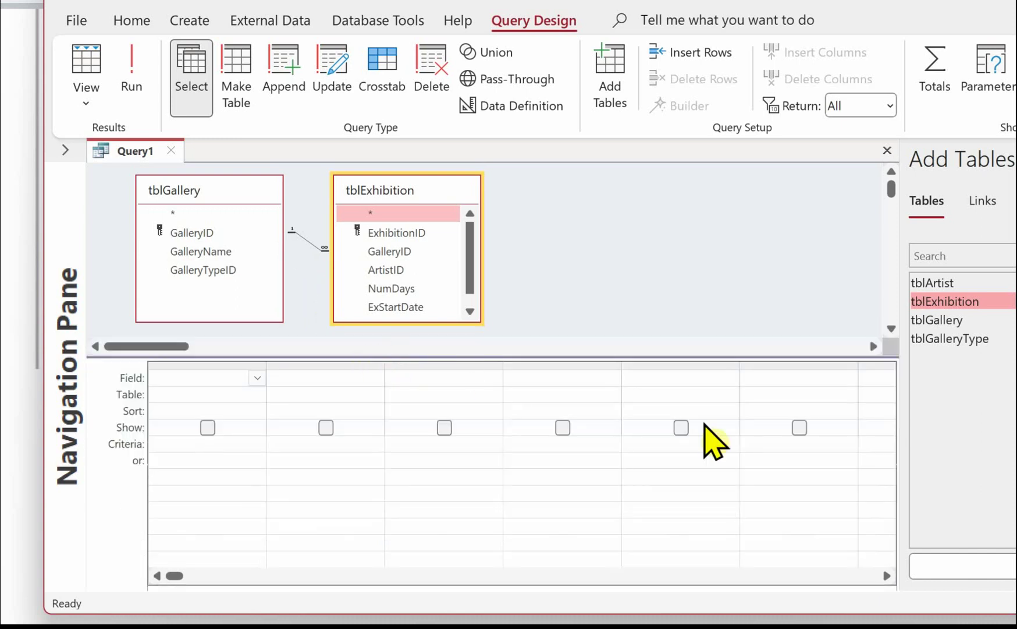
pyautogui.click(732, 454)
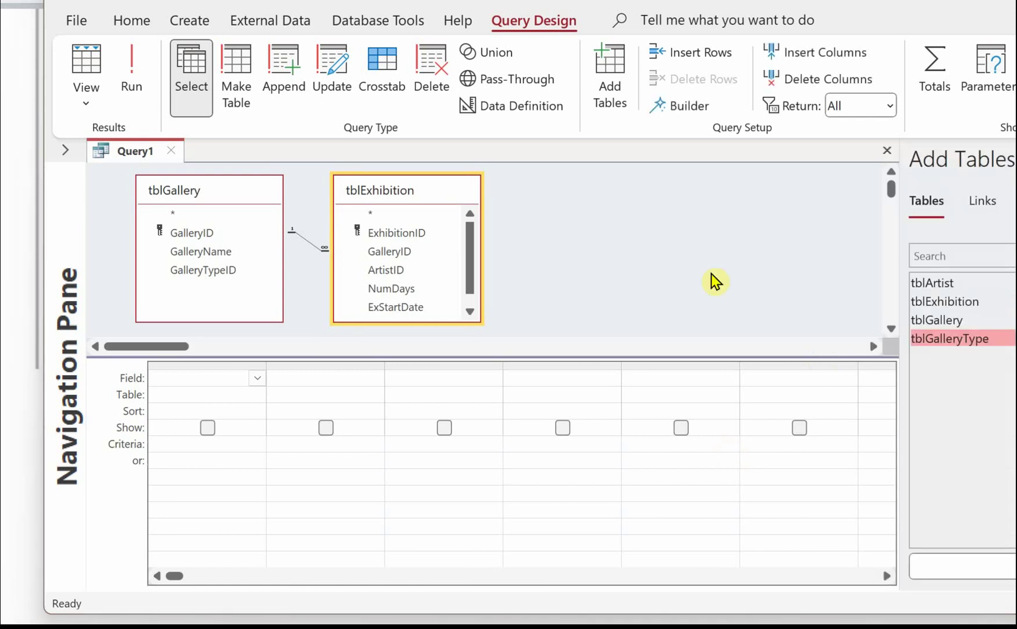
pyautogui.click(945, 342)
pyautogui.doubleClick(945, 343)
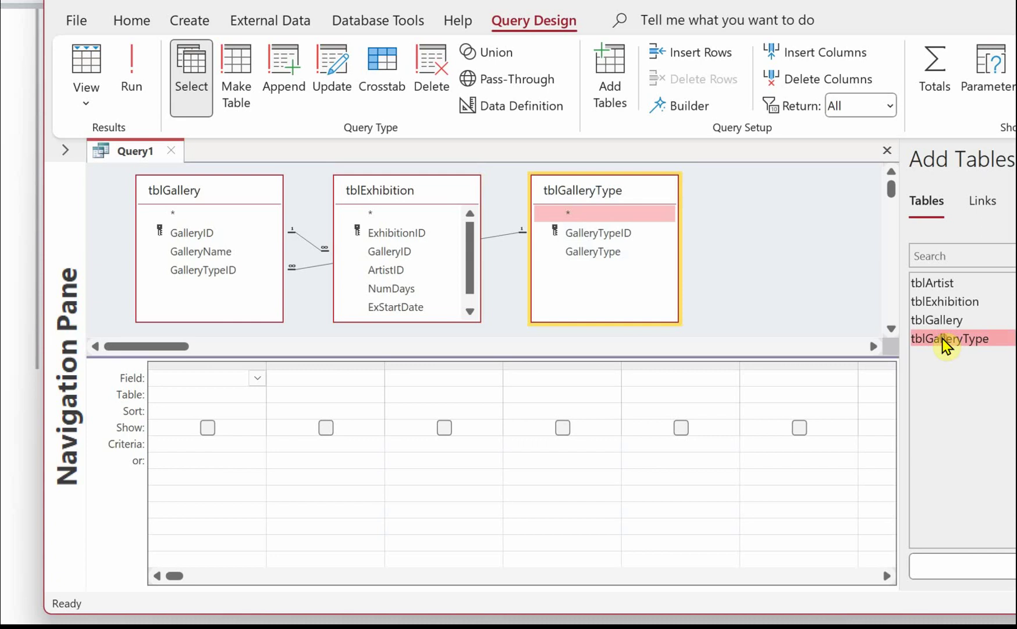
pyautogui.moveTo(453, 198)
pyautogui.mouseDown()
pyautogui.moveTo(461, 231)
pyautogui.moveTo(472, 169)
pyautogui.moveTo(445, 169)
pyautogui.moveTo(479, 168)
pyautogui.moveTo(469, 200)
pyautogui.mouseUp()
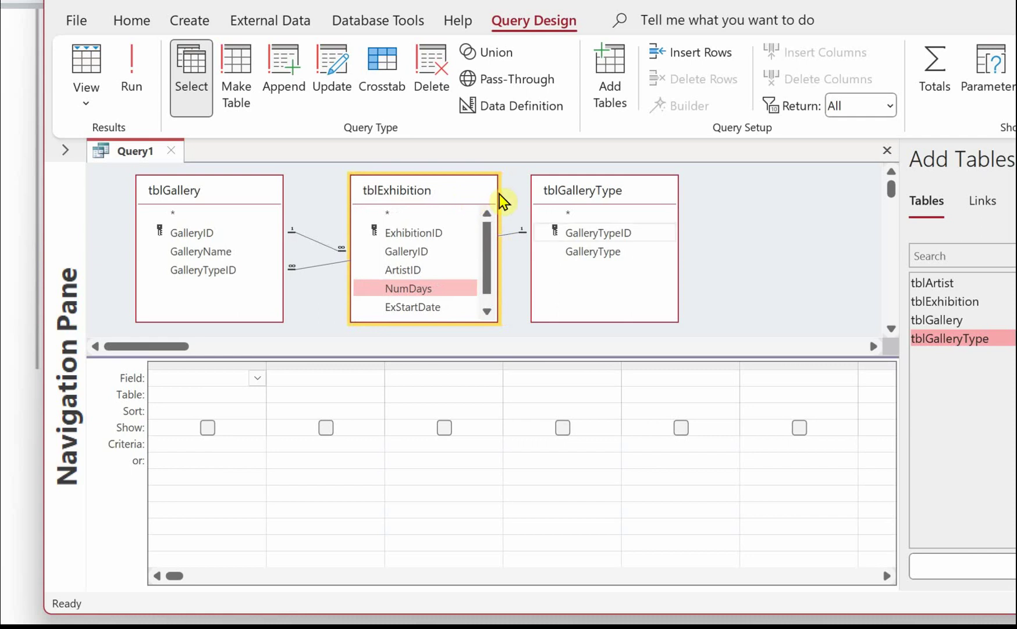
# - Add GalleryName to the grid, sorted ascending
pyautogui.click(887, 150)
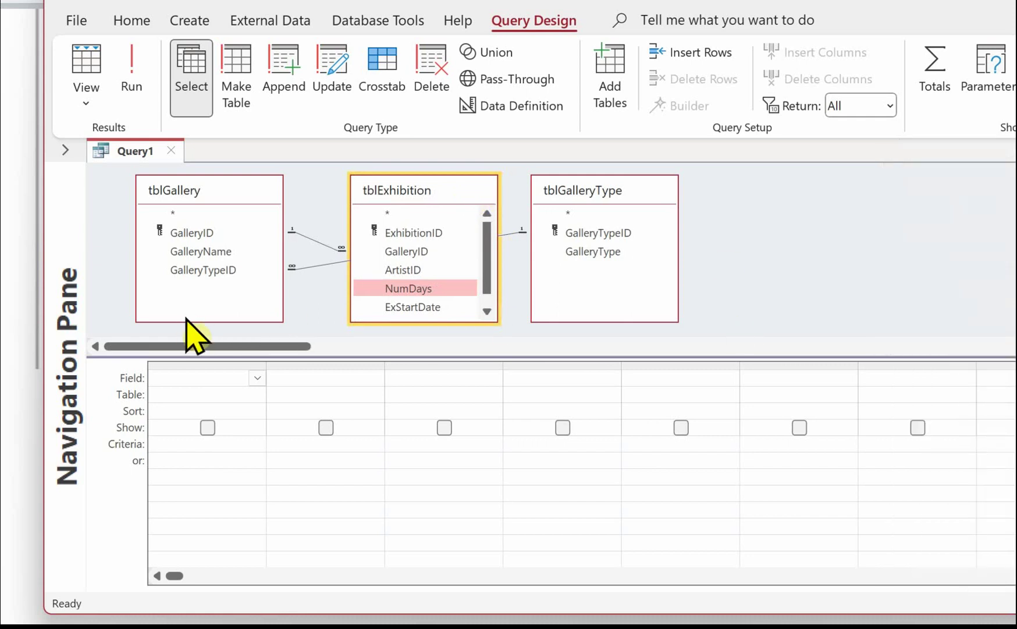
pyautogui.click(209, 249)
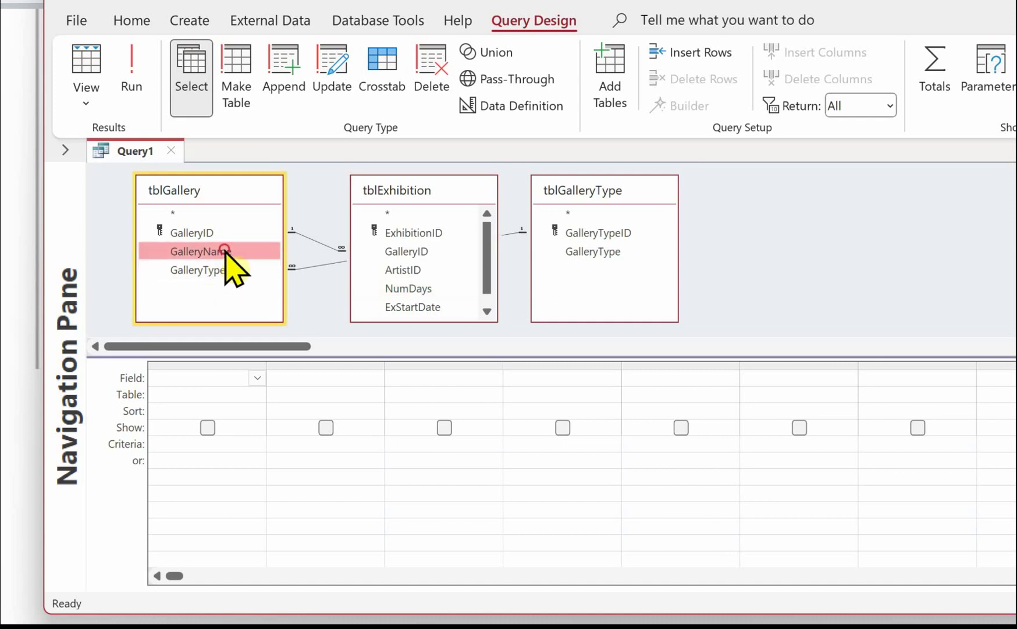
pyautogui.doubleClick(256, 250)
pyautogui.click(240, 411)
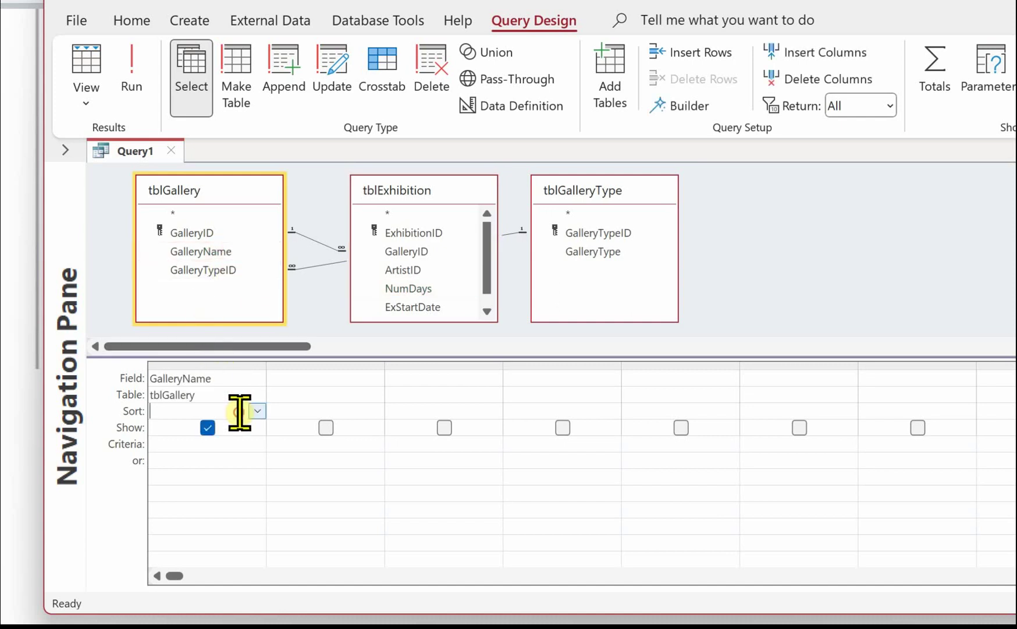
pyautogui.click(257, 410)
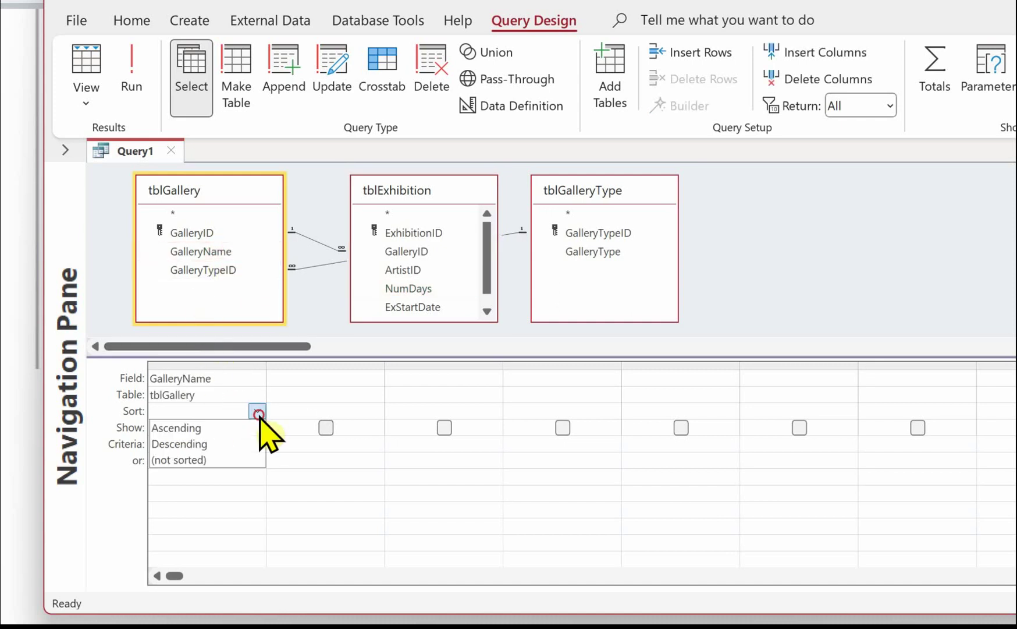
pyautogui.click(205, 428)
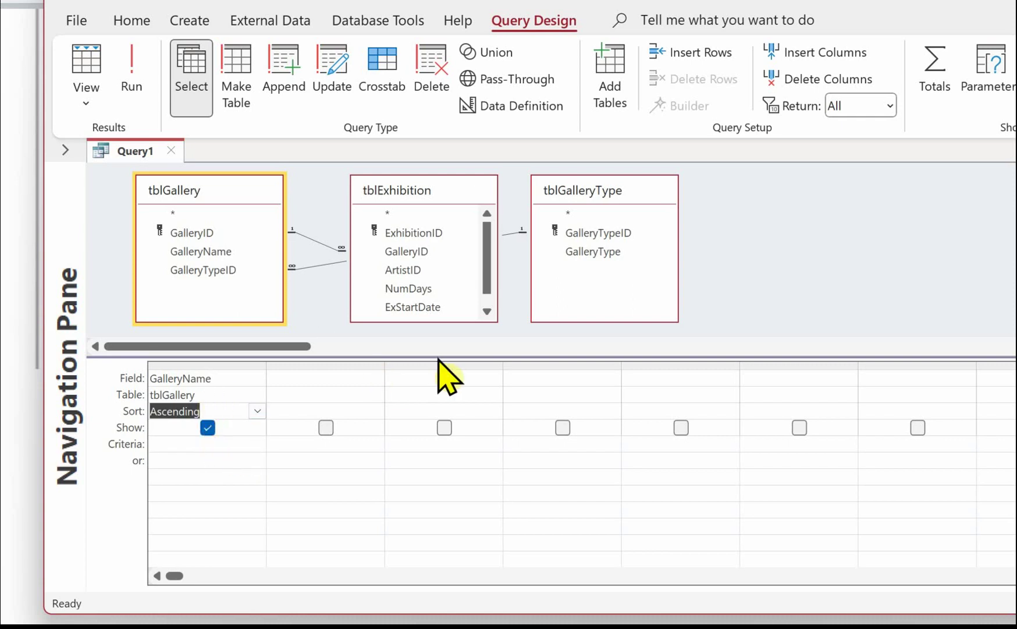
# - Add GalleryType with criterion Commercial and NumDays with criterion >4
pyautogui.doubleClick(595, 252)
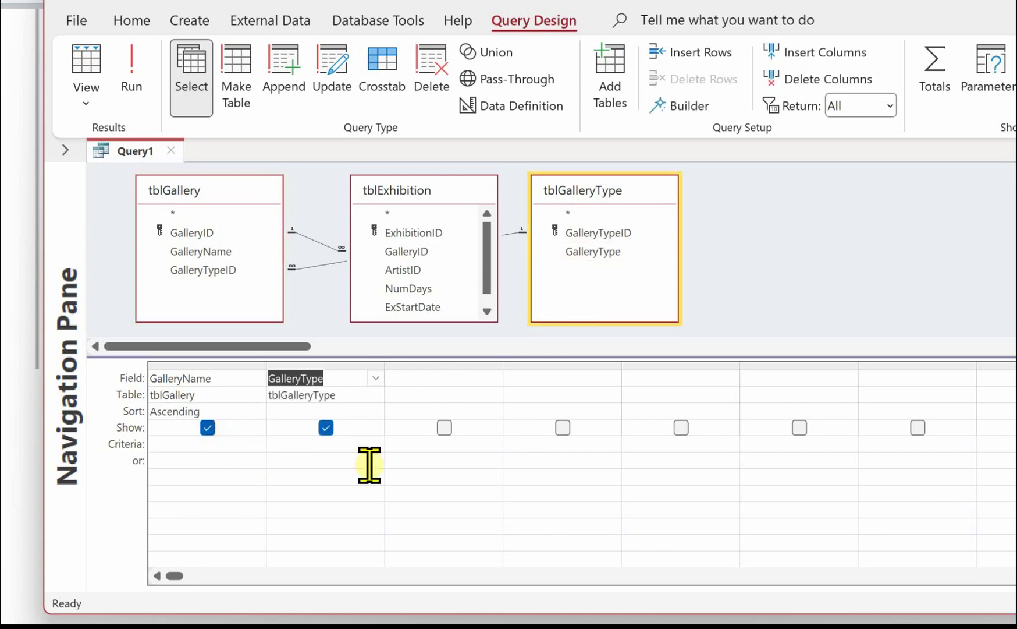
pyautogui.click(283, 443)
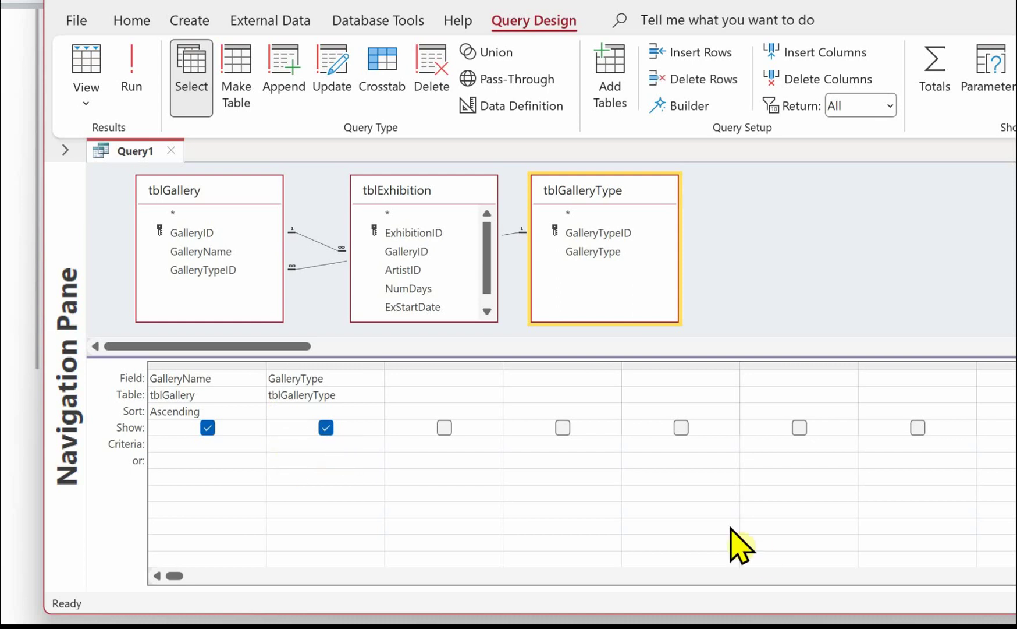
pyautogui.write('Commercial')
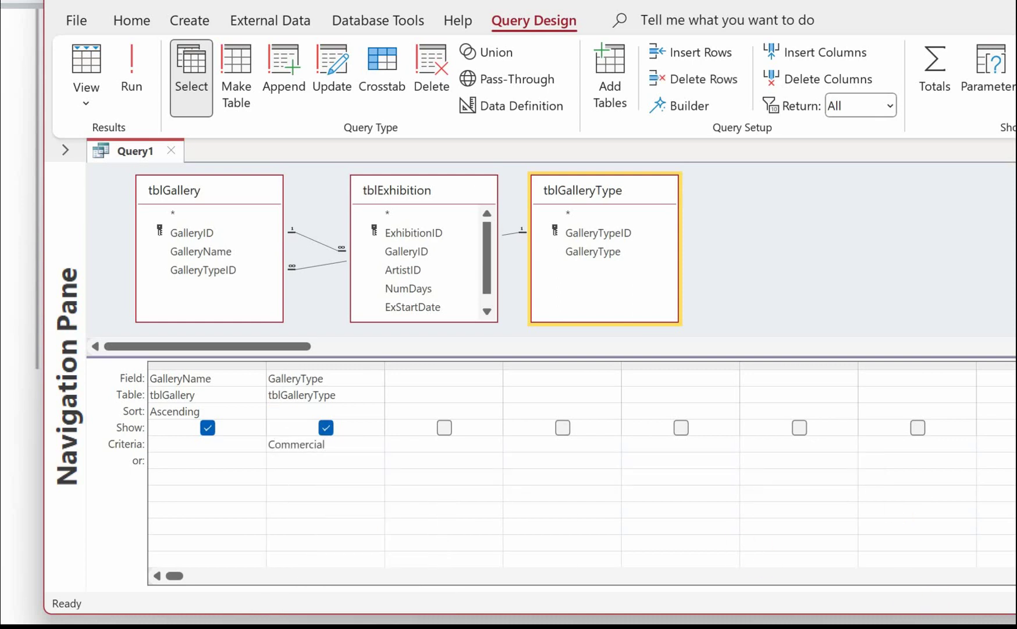
pyautogui.doubleClick(409, 289)
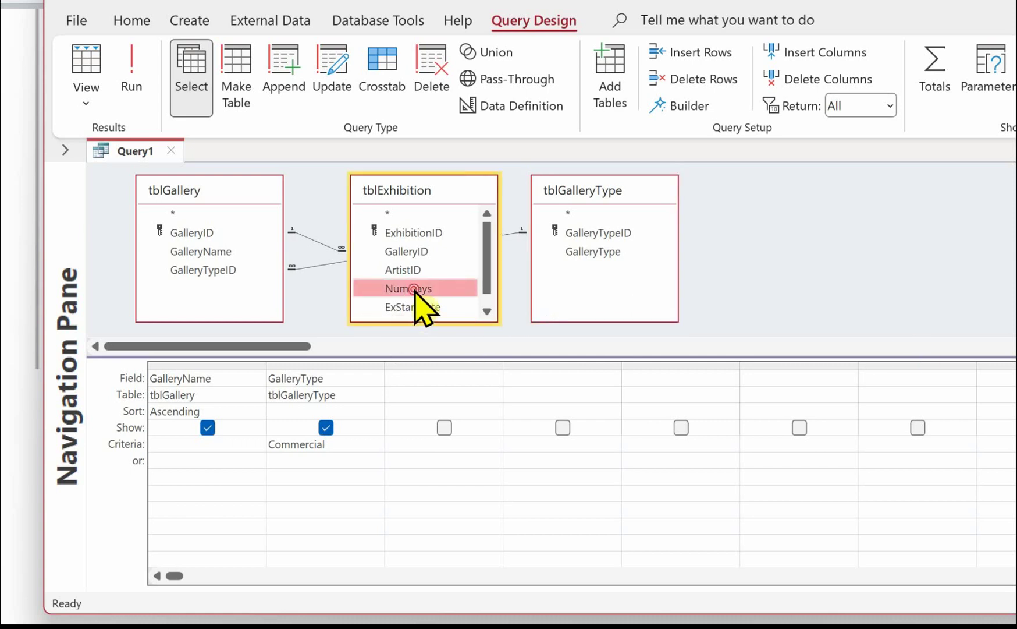
pyautogui.click(404, 445)
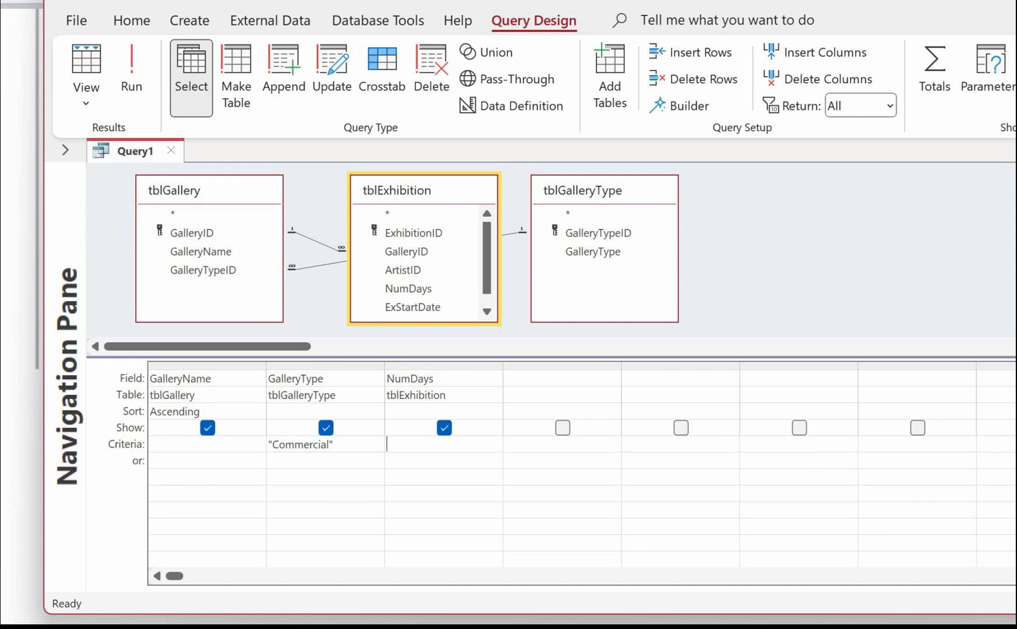
pyautogui.write('>4')
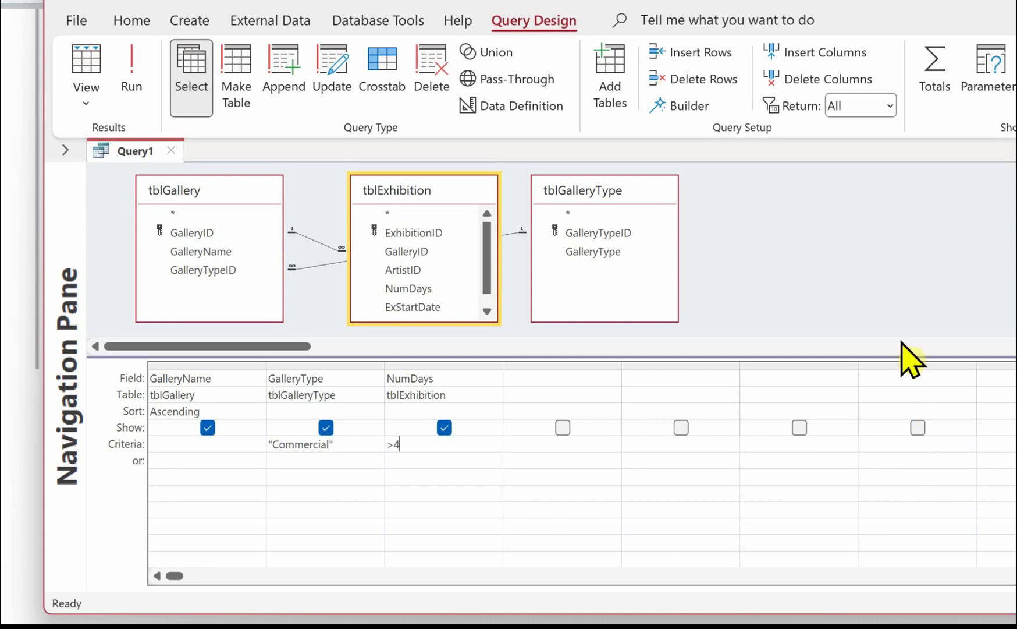
# - Switch to Datasheet View to list the four Commercial galleries with NumDays above 4
pyautogui.click(89, 67)
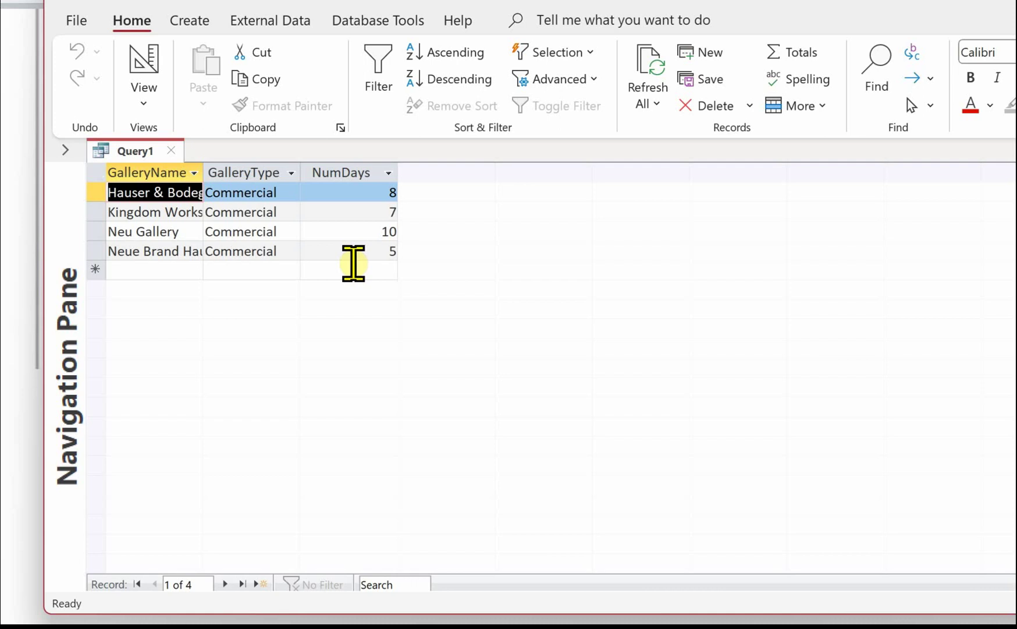
# - Save Query1 under the name qryGalleries
pyautogui.rightClick(92, 150)
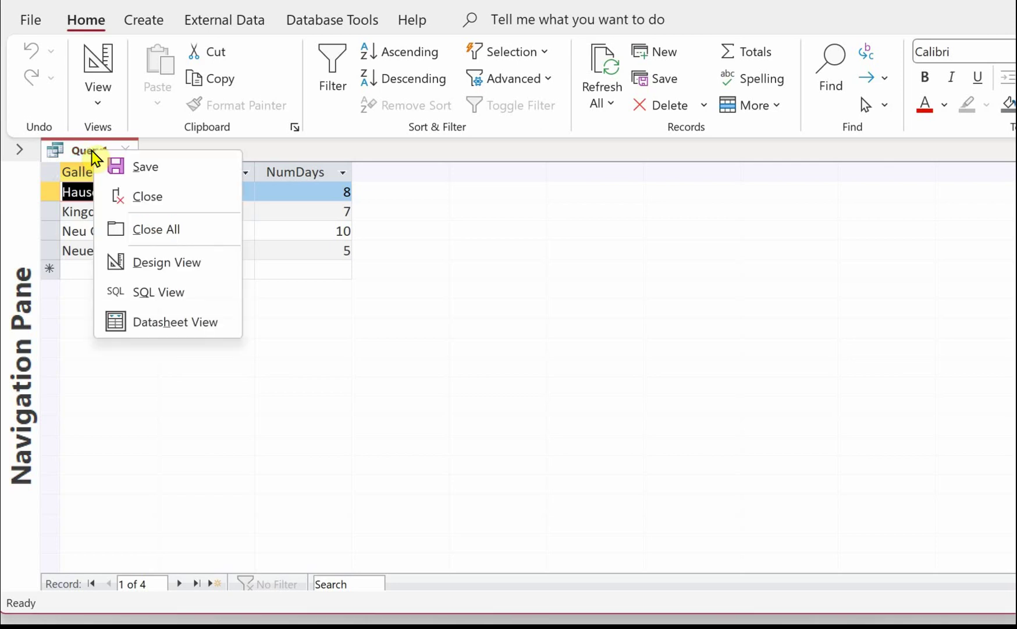
pyautogui.click(149, 173)
pyautogui.press('BackSpace')
pyautogui.write('qryGalleries')
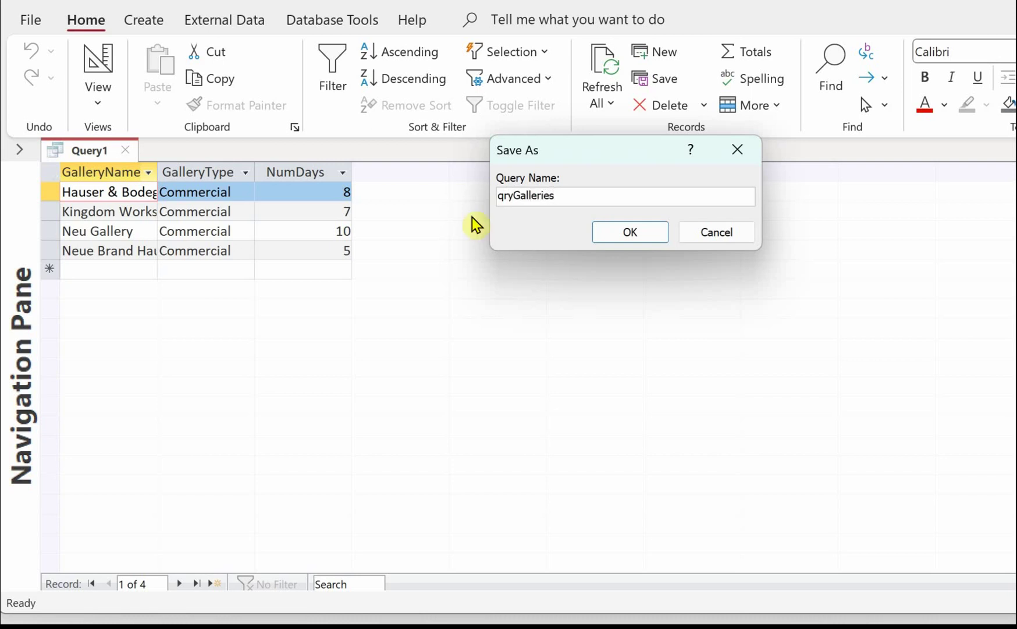
pyautogui.click(650, 233)
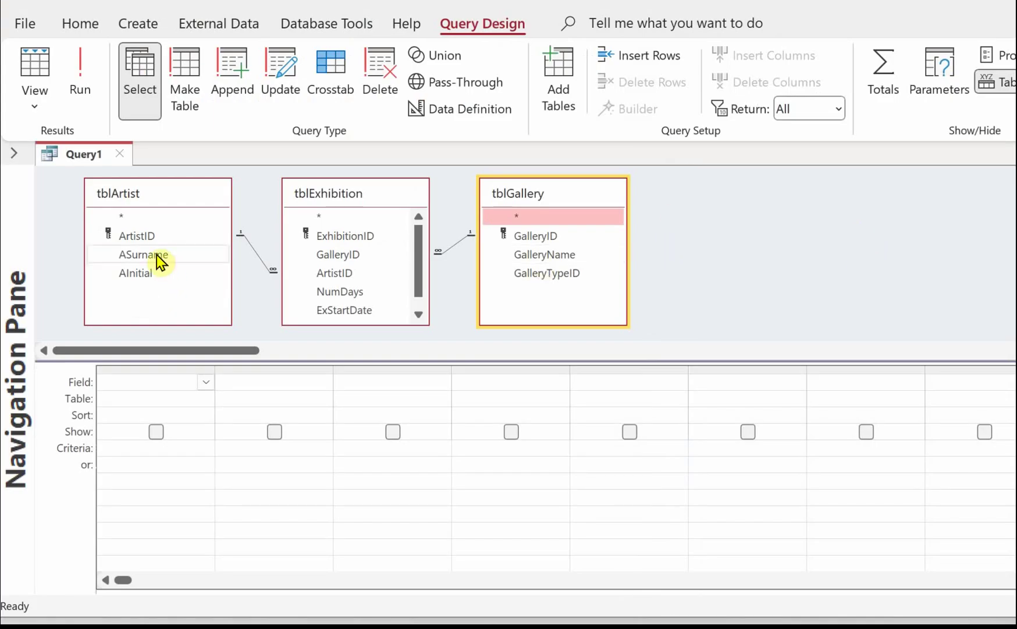
# - Add ASurname and AInitial from tblArtist, with [Enter artist surname] as ASurname's criterion
pyautogui.doubleClick(156, 256)
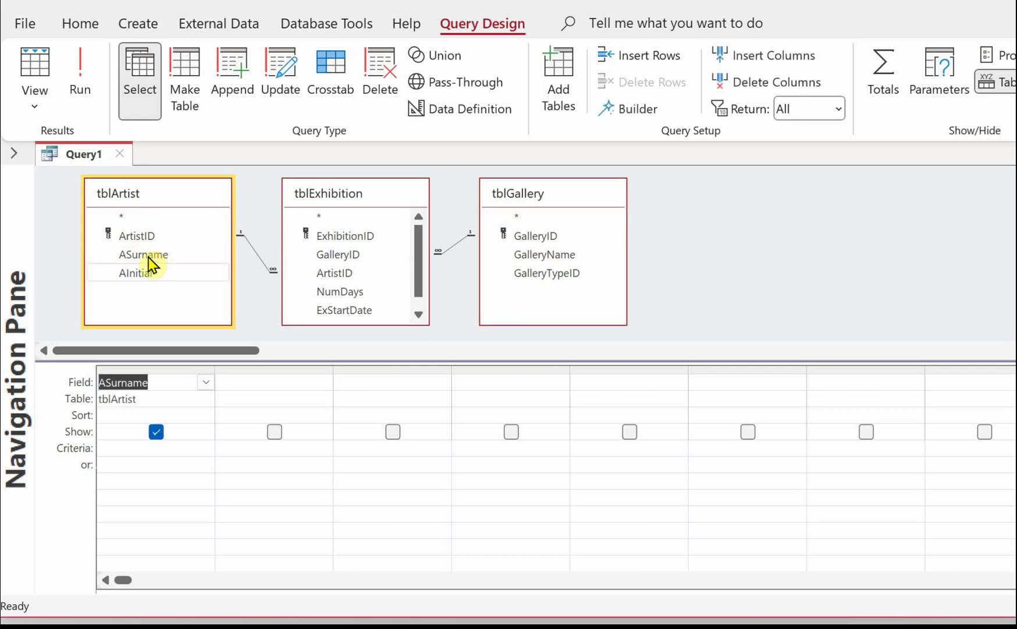
pyautogui.doubleClick(135, 273)
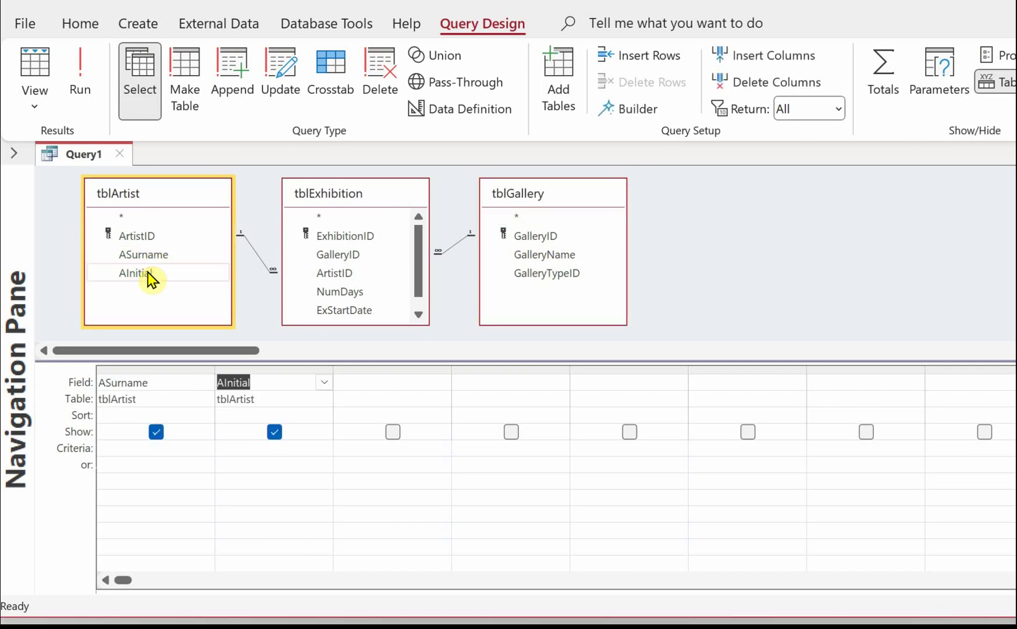
pyautogui.click(120, 448)
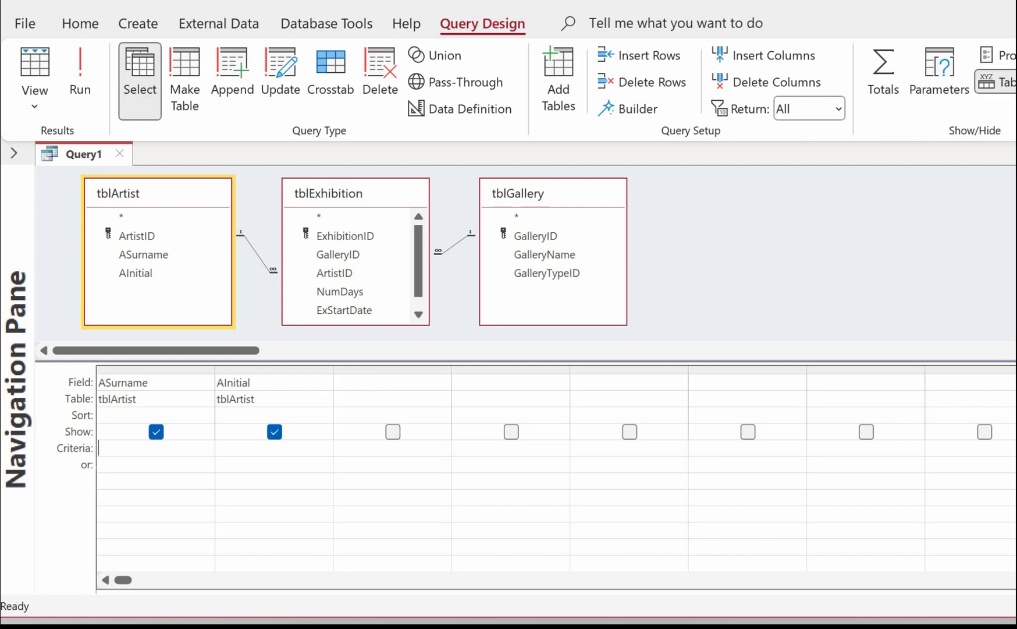
pyautogui.write('[Enter artist surname]')
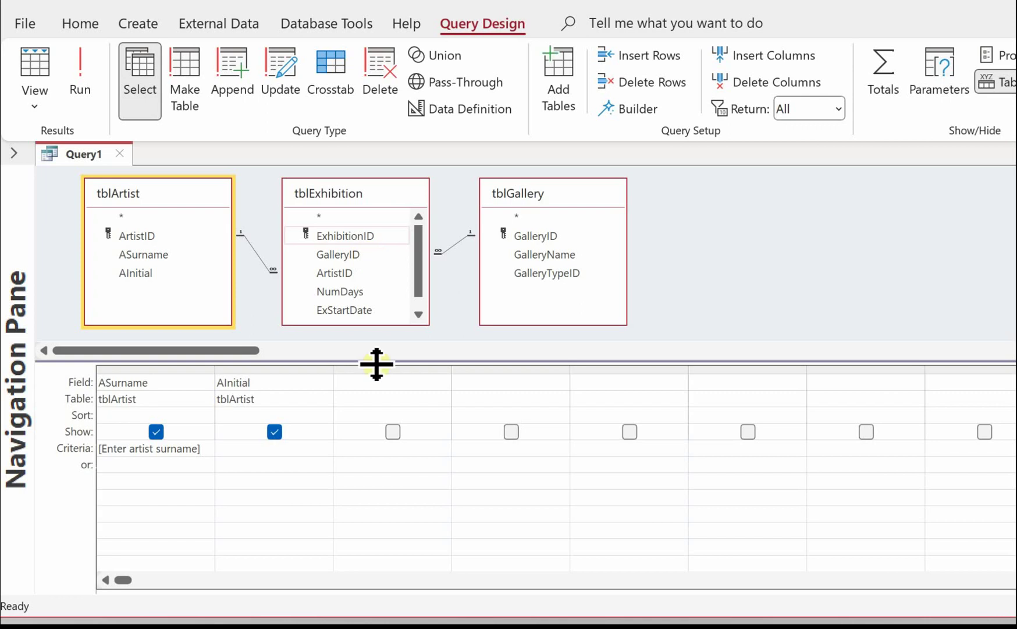
# - Enter NoExhibitions:ExhibitionID as the third column's field
pyautogui.click(358, 381)
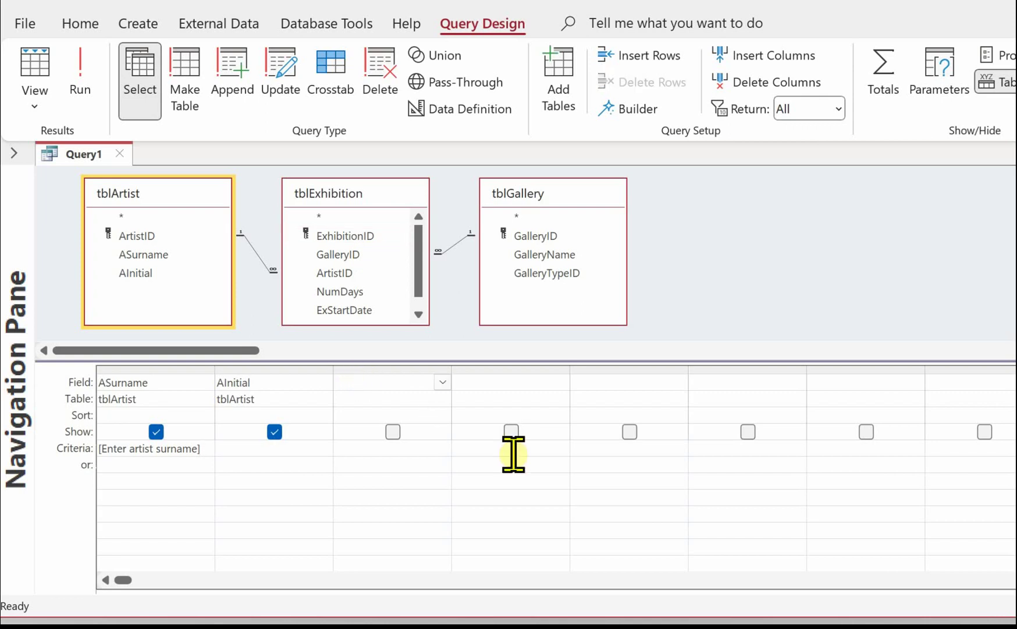
pyautogui.write('NoExhibitions:Exhibiti')
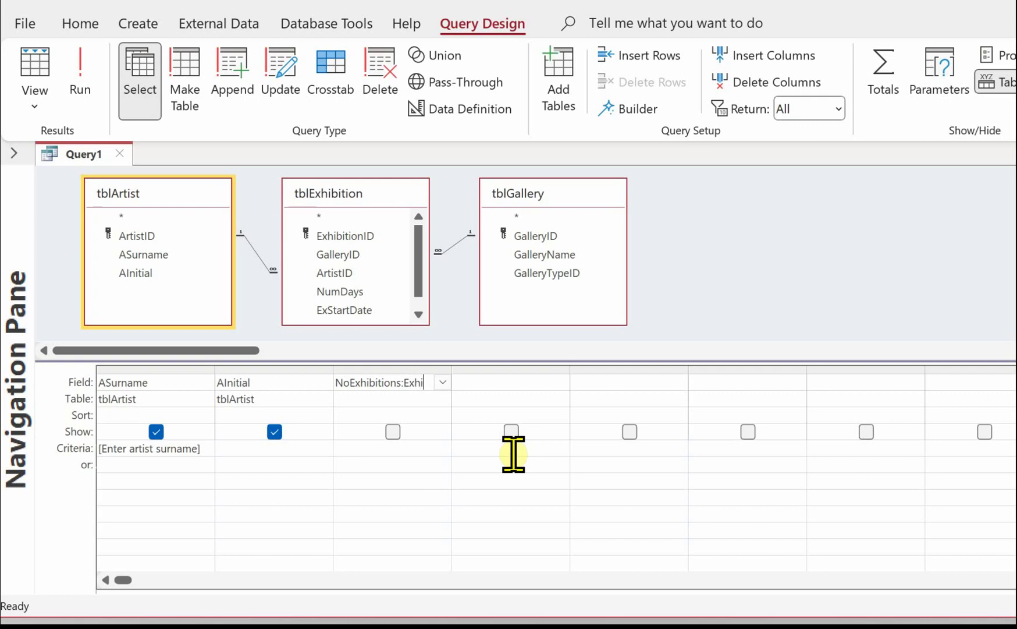
pyautogui.write('onID')
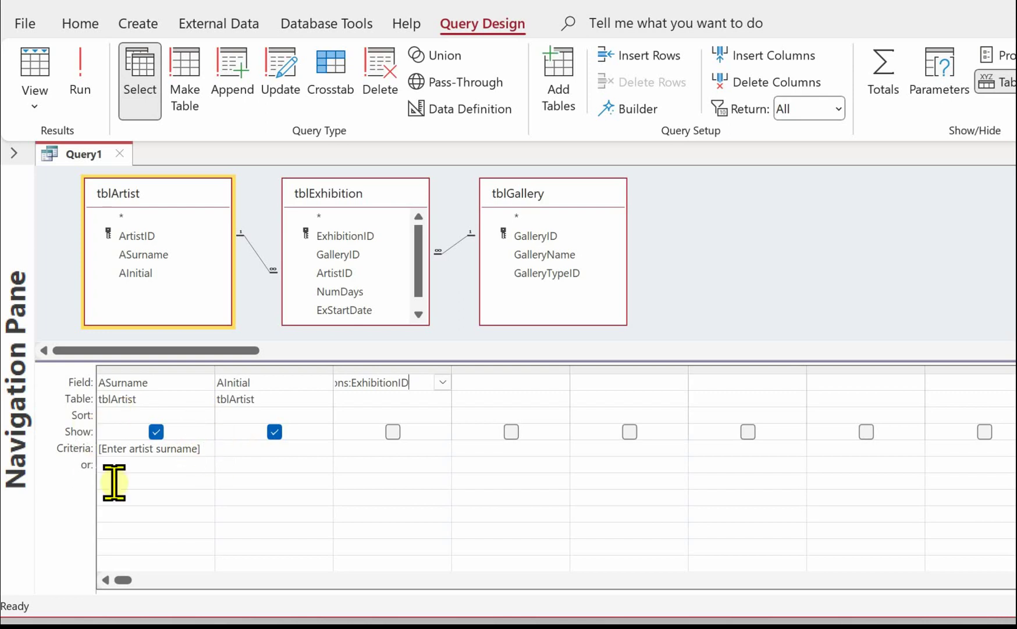
# - Turn on Totals, set NoExhibitions to Count, and run the query
pyautogui.click(883, 81)
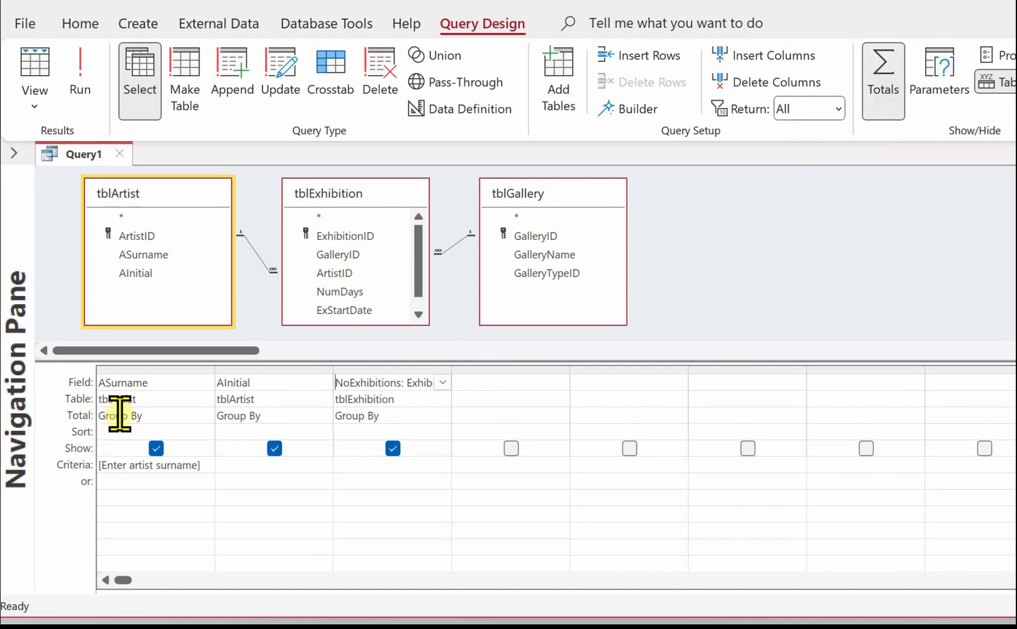
pyautogui.click(407, 417)
pyautogui.click(443, 415)
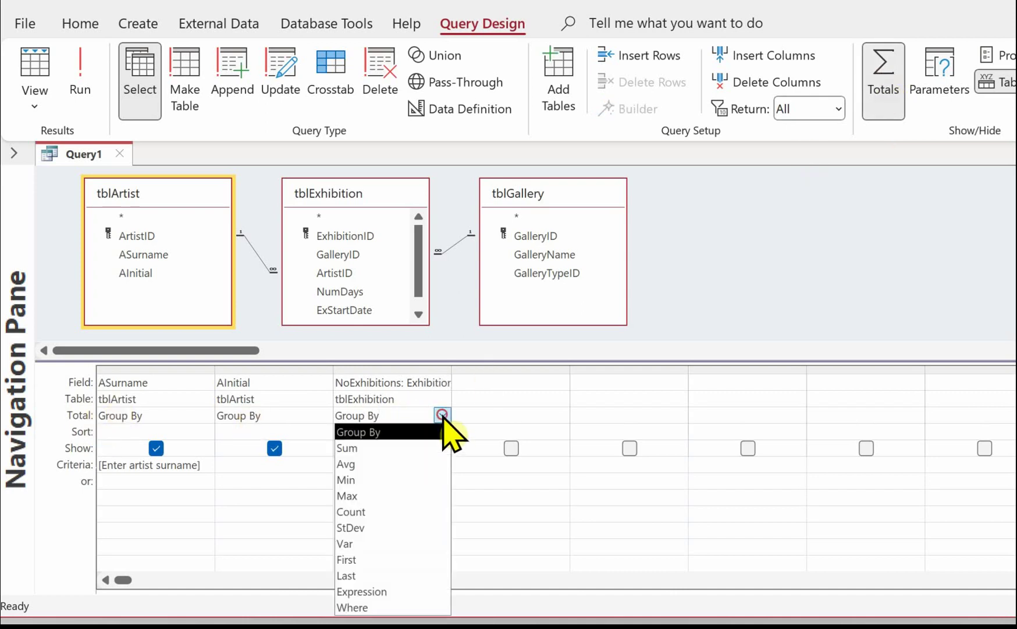
pyautogui.click(362, 512)
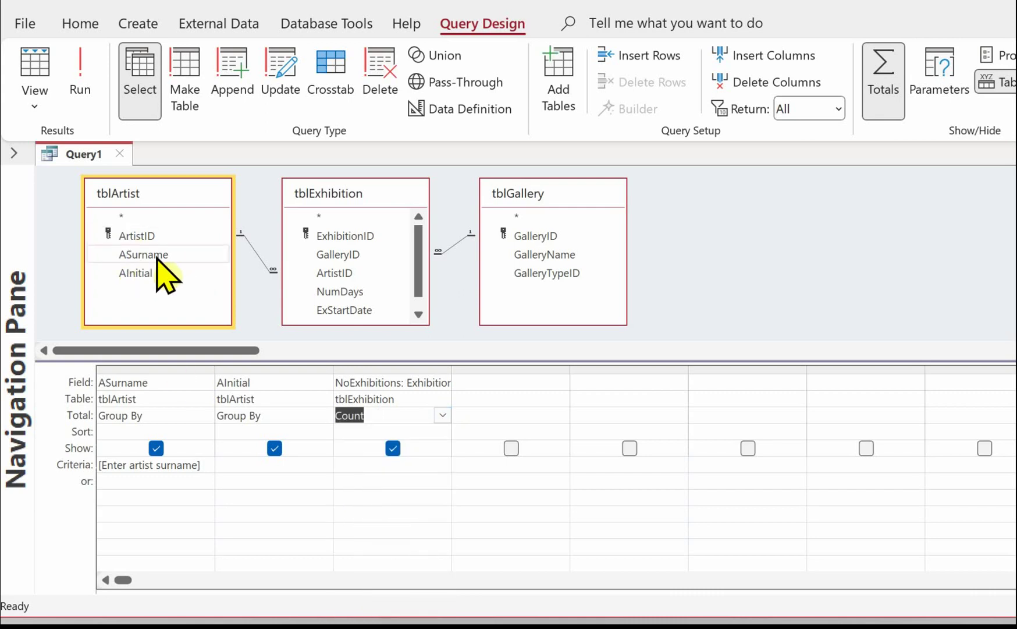
pyautogui.click(35, 76)
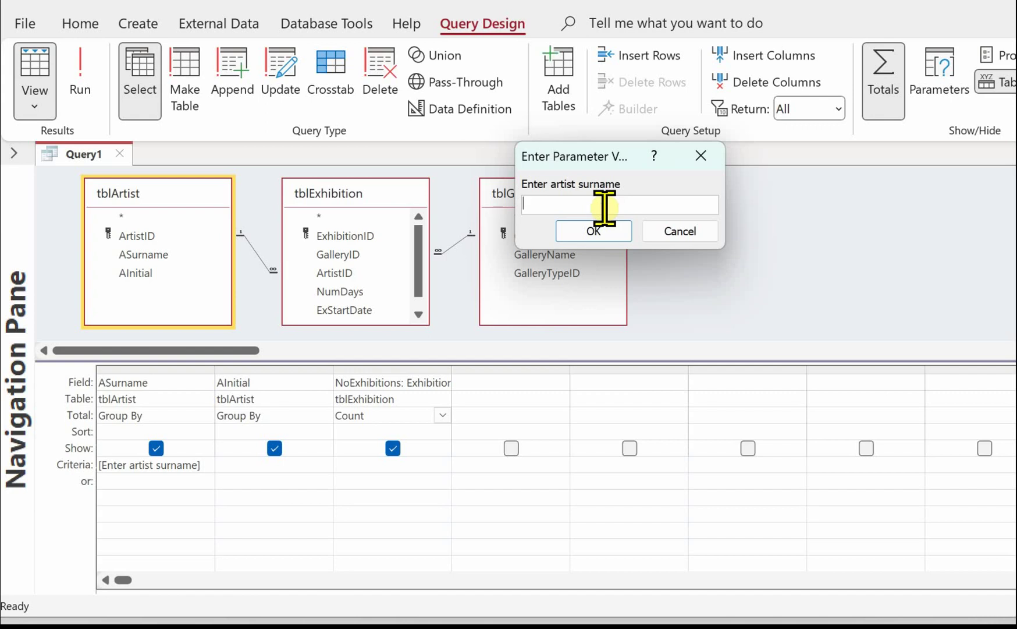
# - Enter an artist surname at the prompt, check the one-row result with 2 exhibitions, and return to Design View
pyautogui.write('Fuentes')
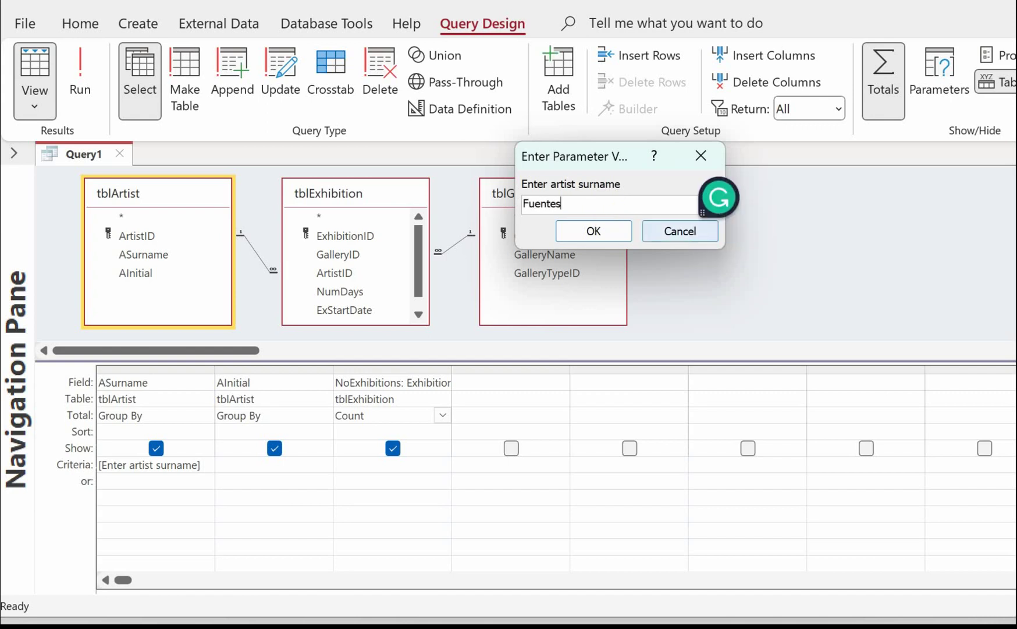
pyautogui.click(597, 231)
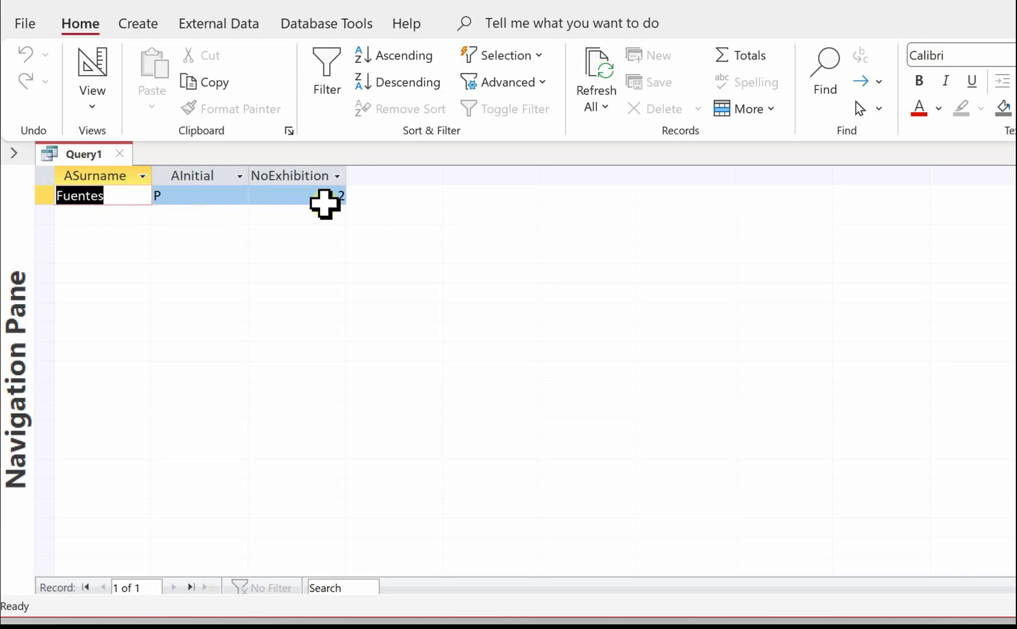
pyautogui.hotkey('ctrl', '.')
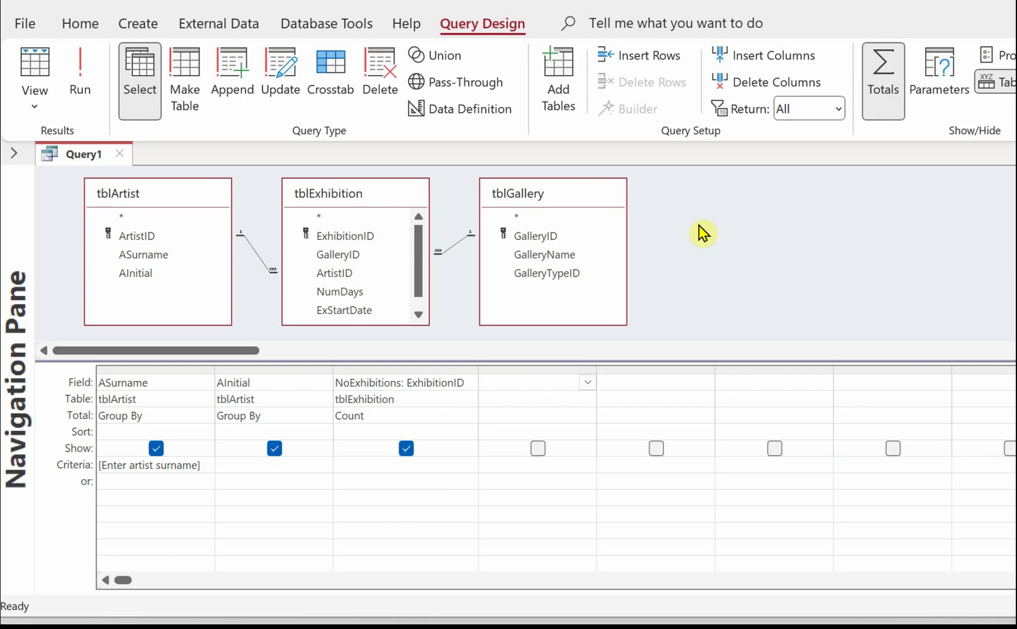
# - Use the Expression Builder to add the fourth field CommRate:iif(GalleryTypeID=1,40,20)
pyautogui.rightClick(552, 380)
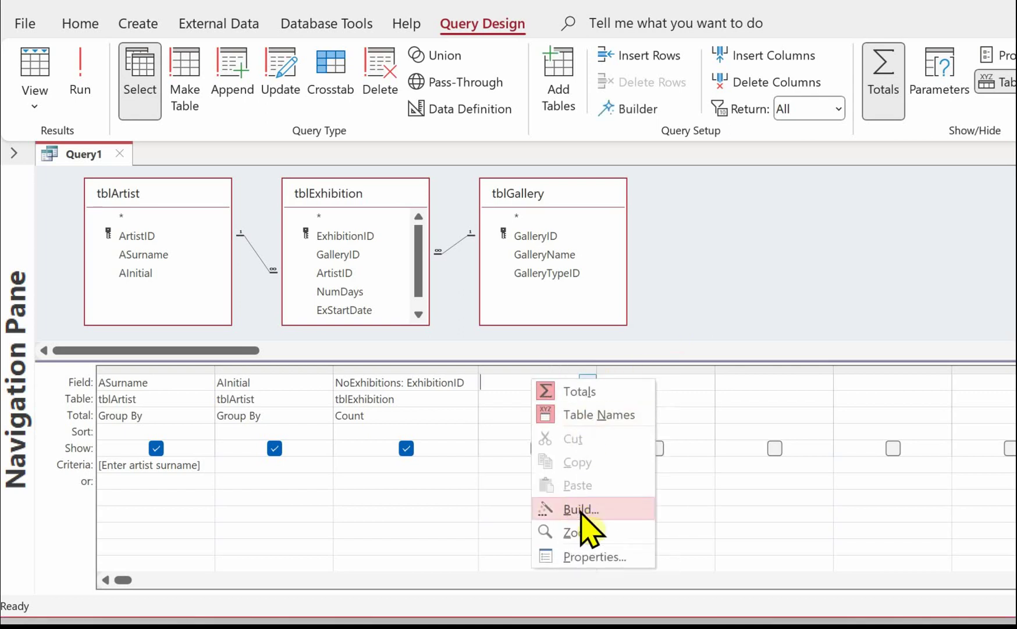
pyautogui.click(581, 510)
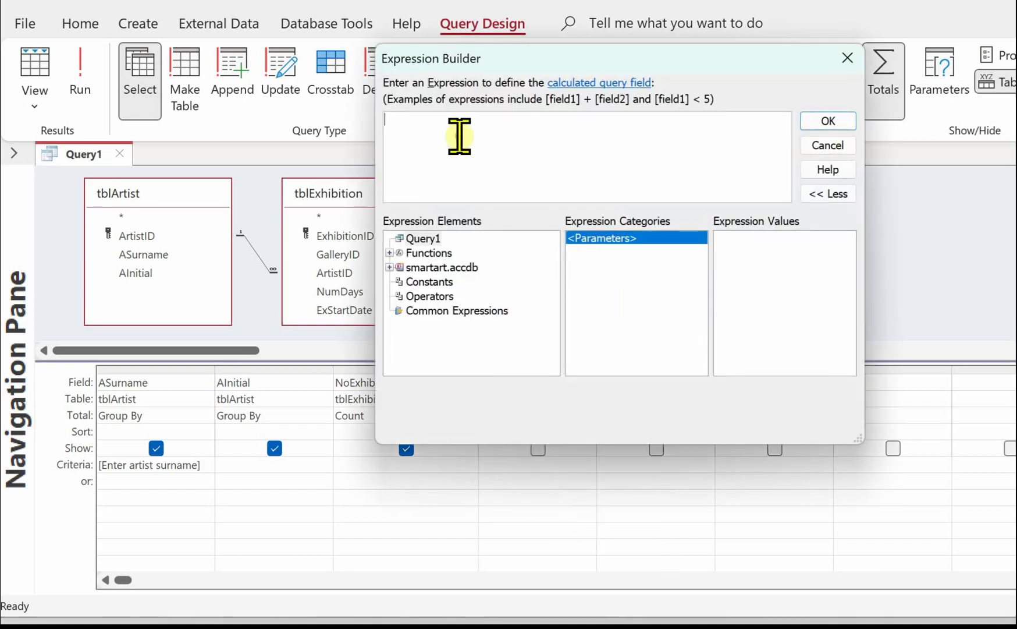
pyautogui.write('Co')
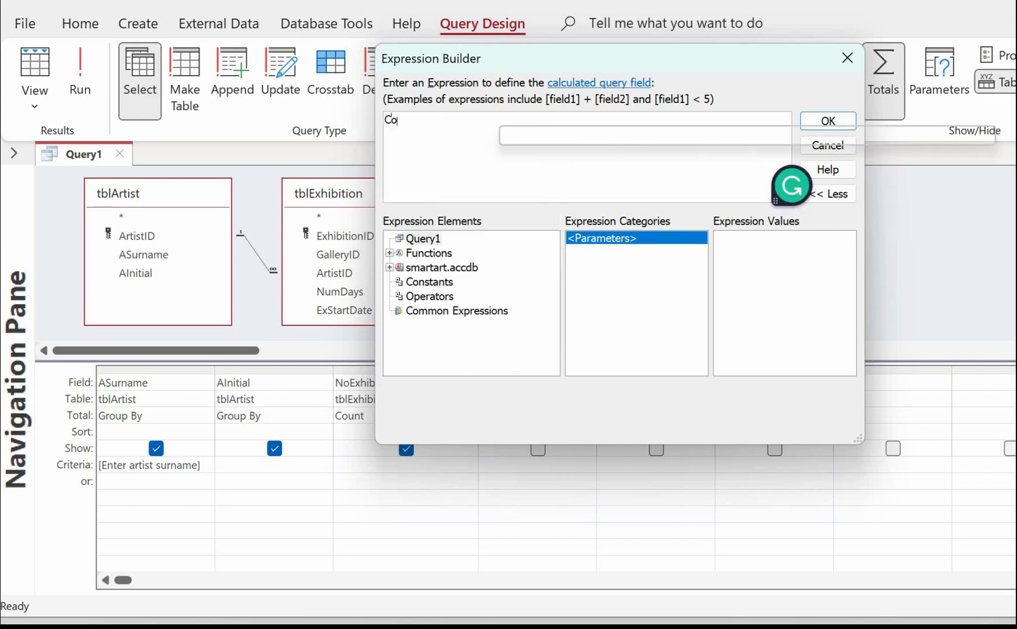
pyautogui.write('mmRate')
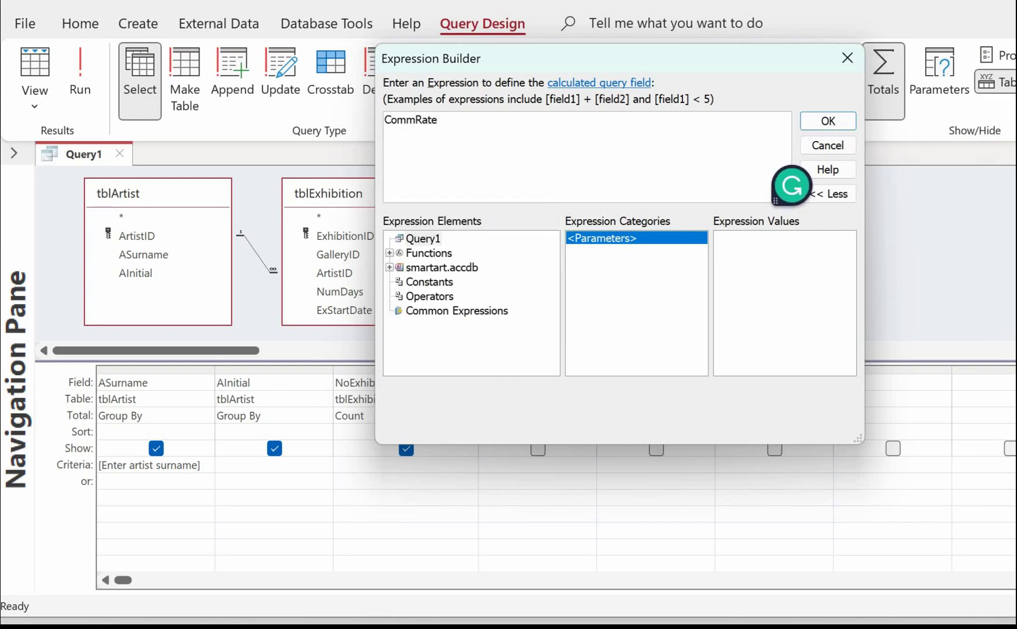
pyautogui.write(':iif(')
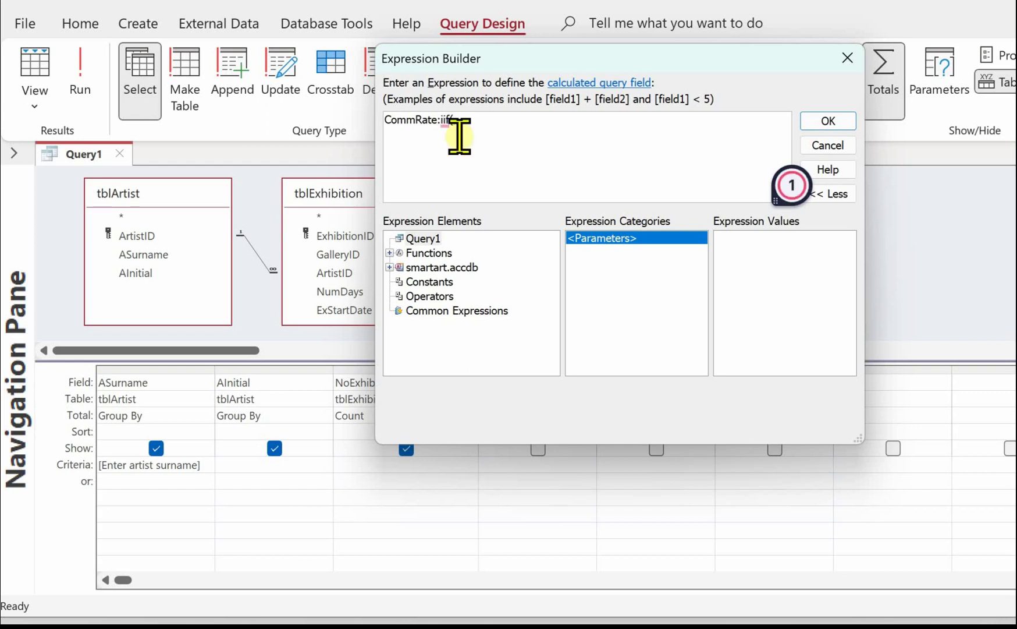
pyautogui.write('Galle')
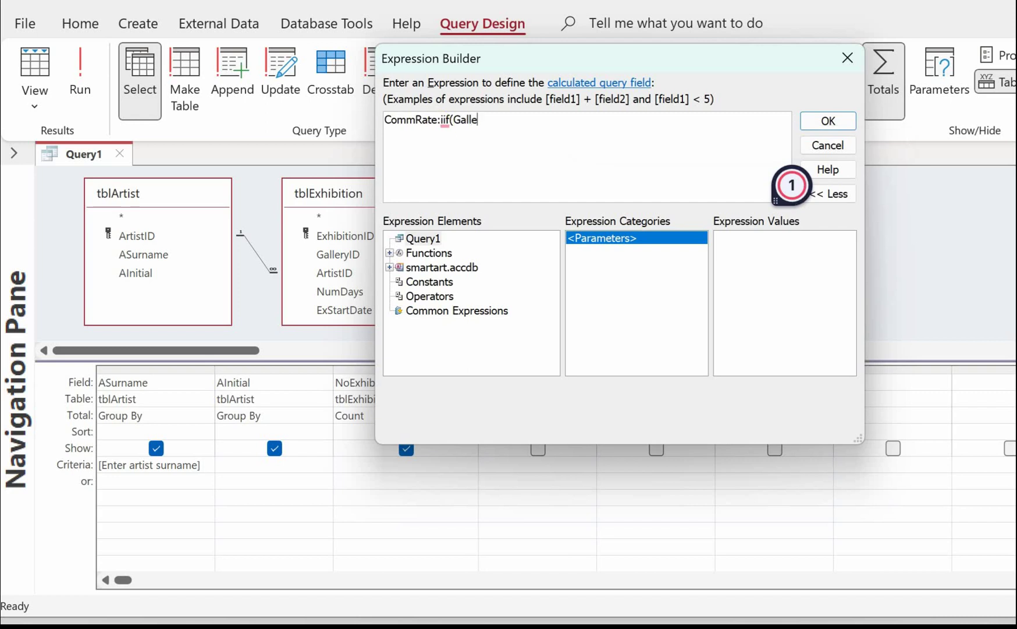
pyautogui.write('ryTypeID')
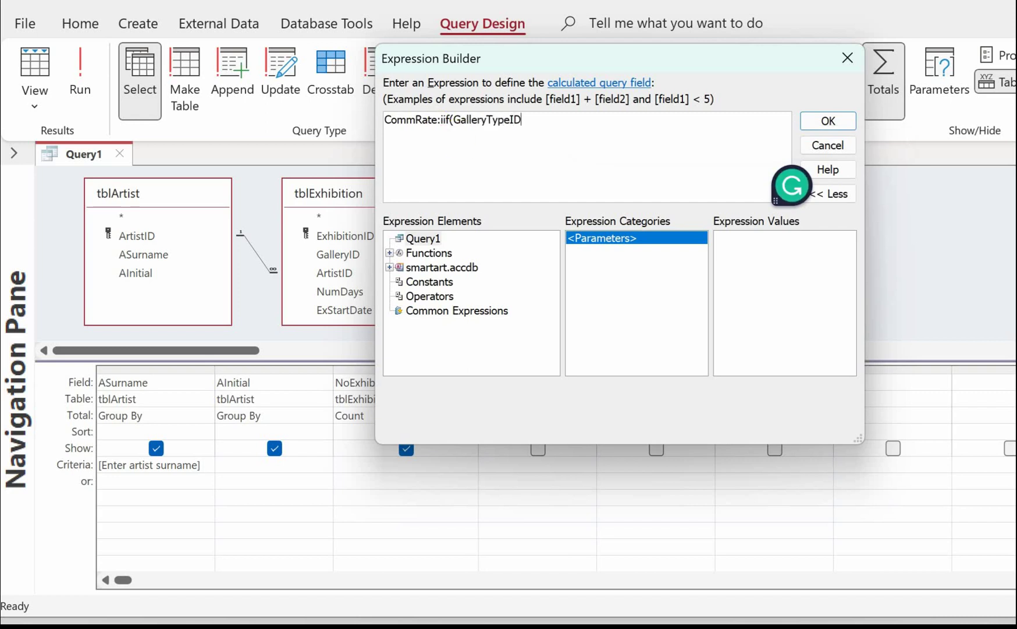
pyautogui.write('=1,40,20)')
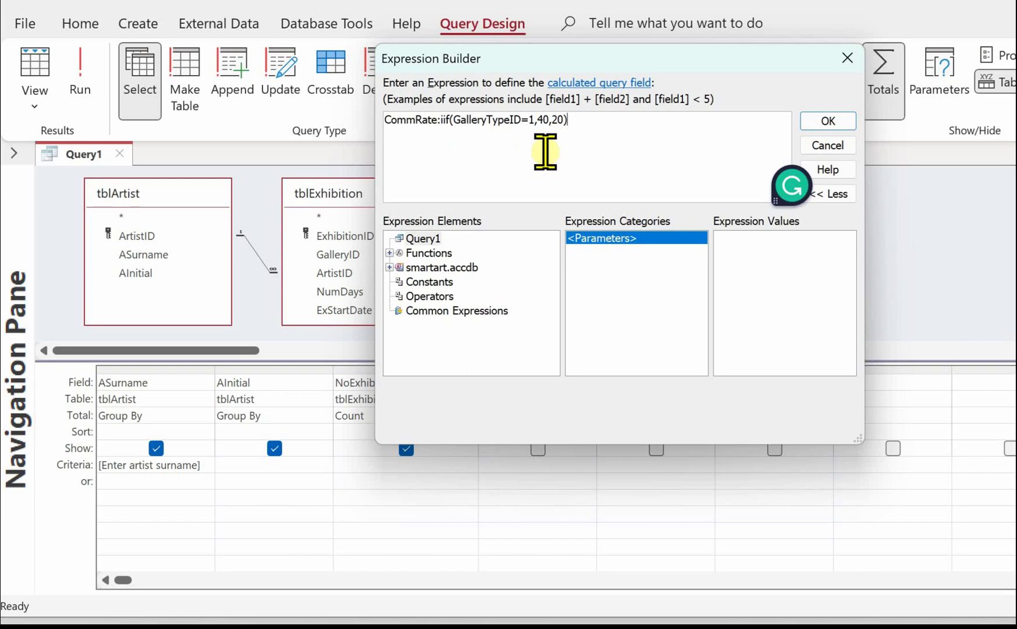
pyautogui.click(825, 121)
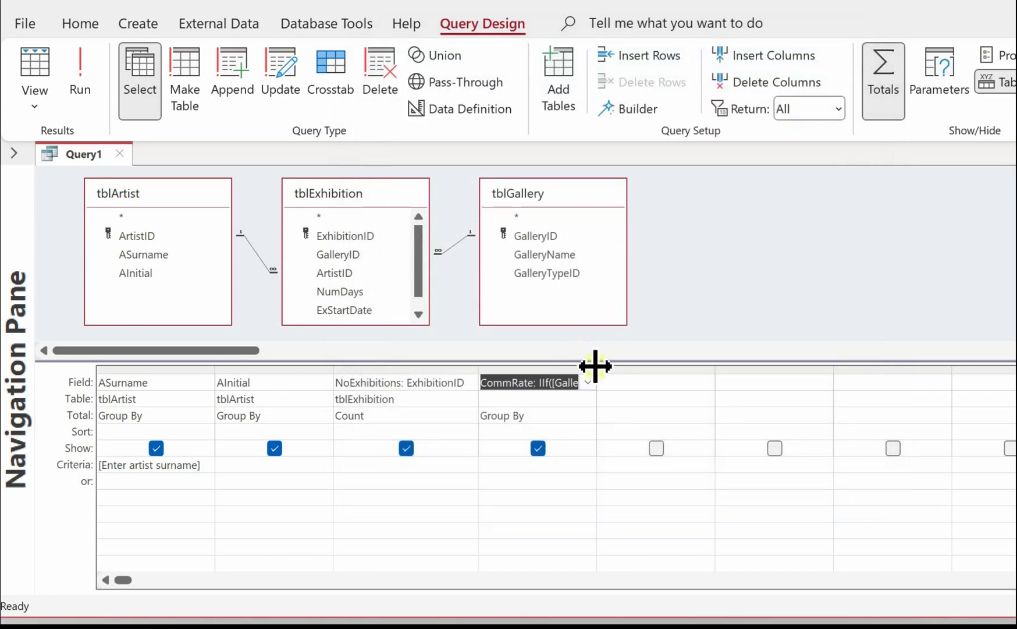
pyautogui.moveTo(595, 365); pyautogui.dragTo(704, 367)
pyautogui.click(615, 470)
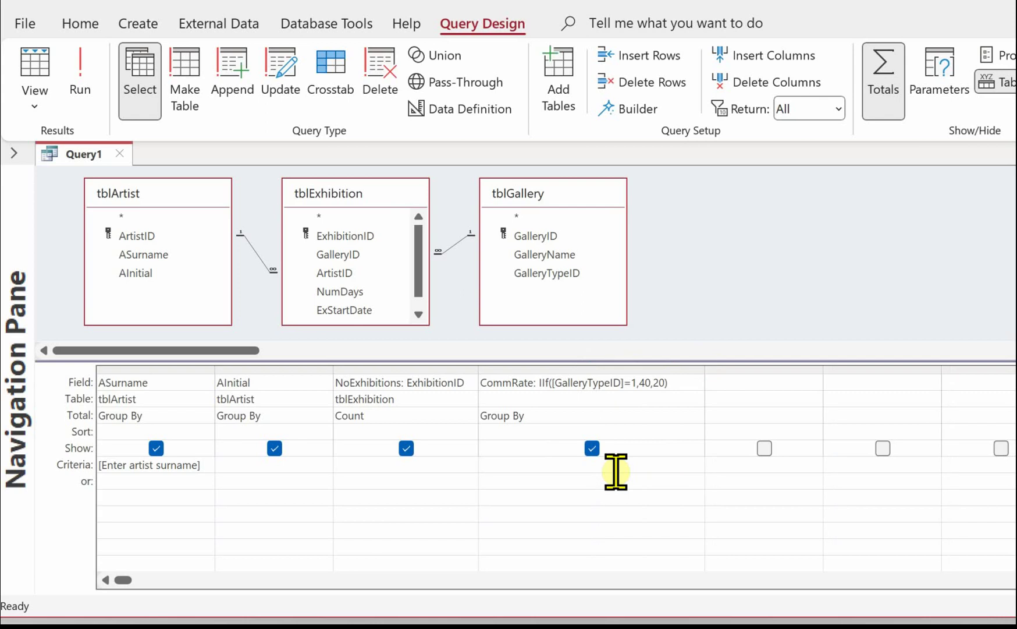
pyautogui.click(36, 60)
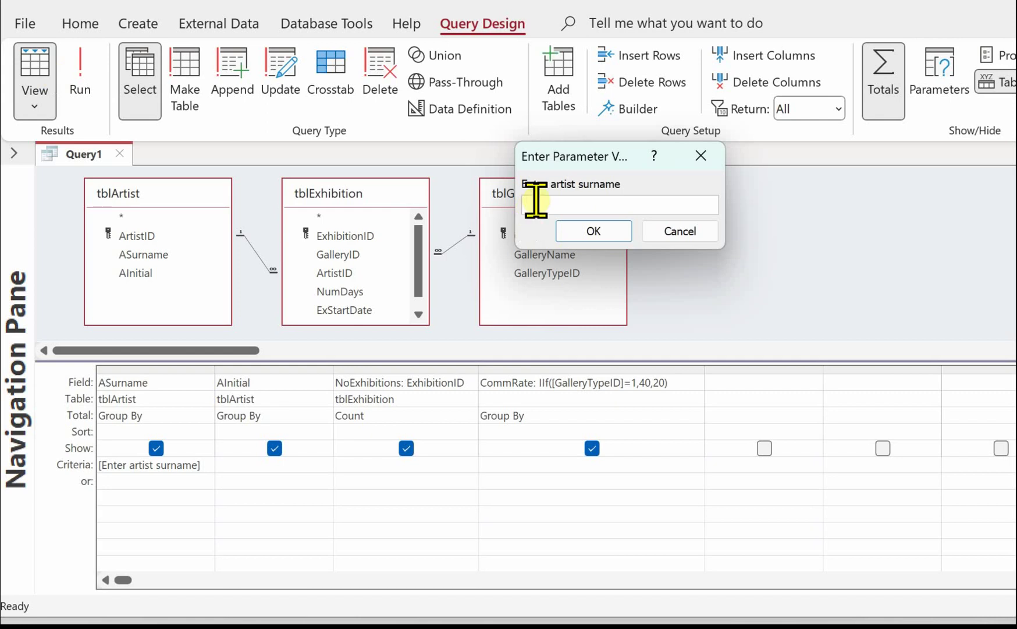
pyautogui.write('Fuentes')
pyautogui.press('Return')
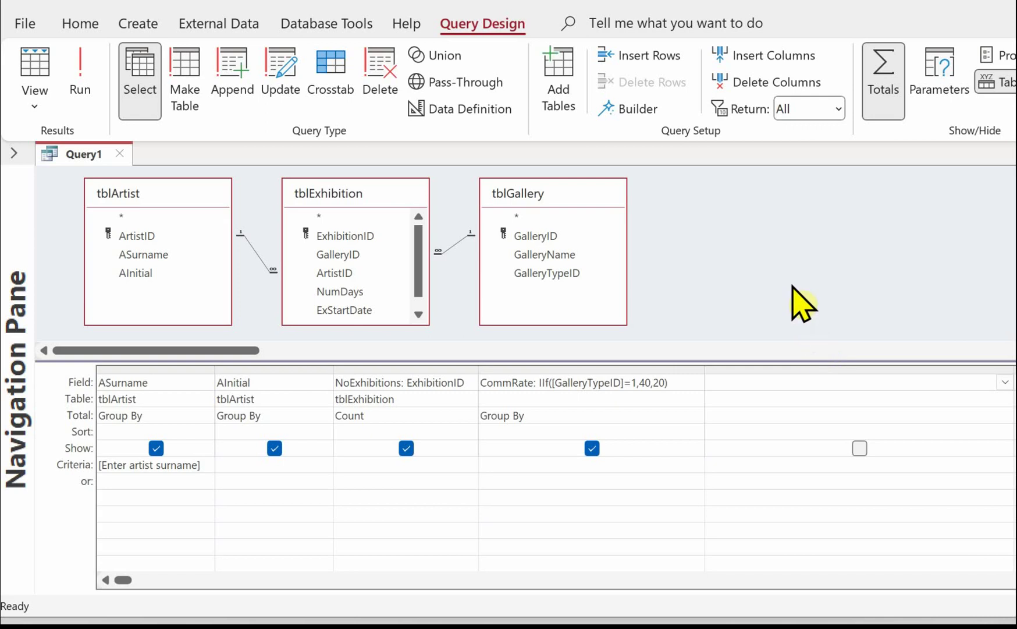
# - Build the fifth field PredComm:Sum(PredictedSales*CommRate/100) in the Expression Builder
pyautogui.rightClick(823, 381)
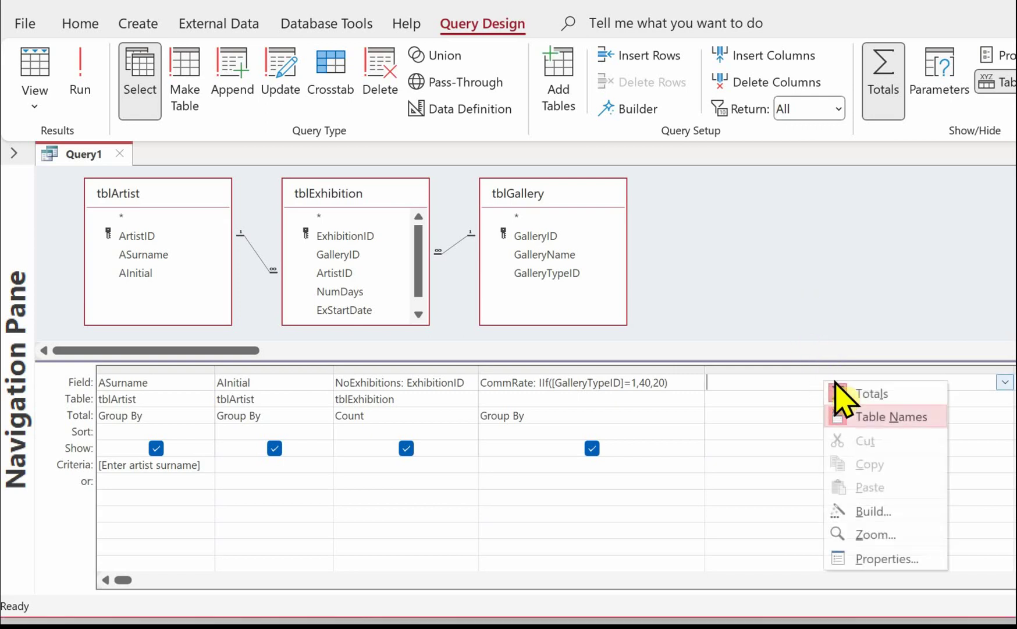
pyautogui.click(896, 510)
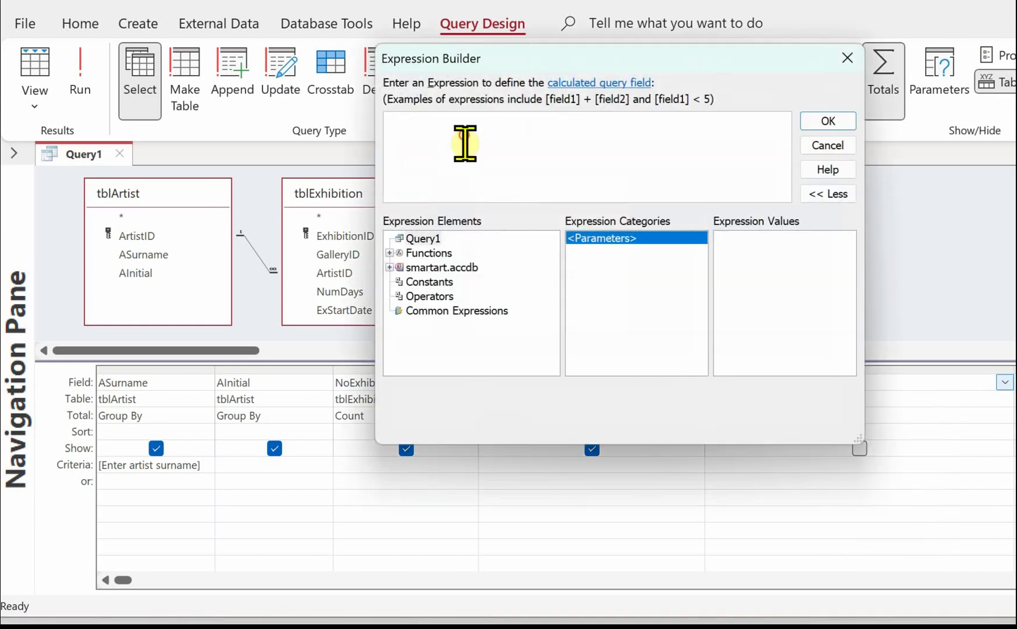
pyautogui.write('P')
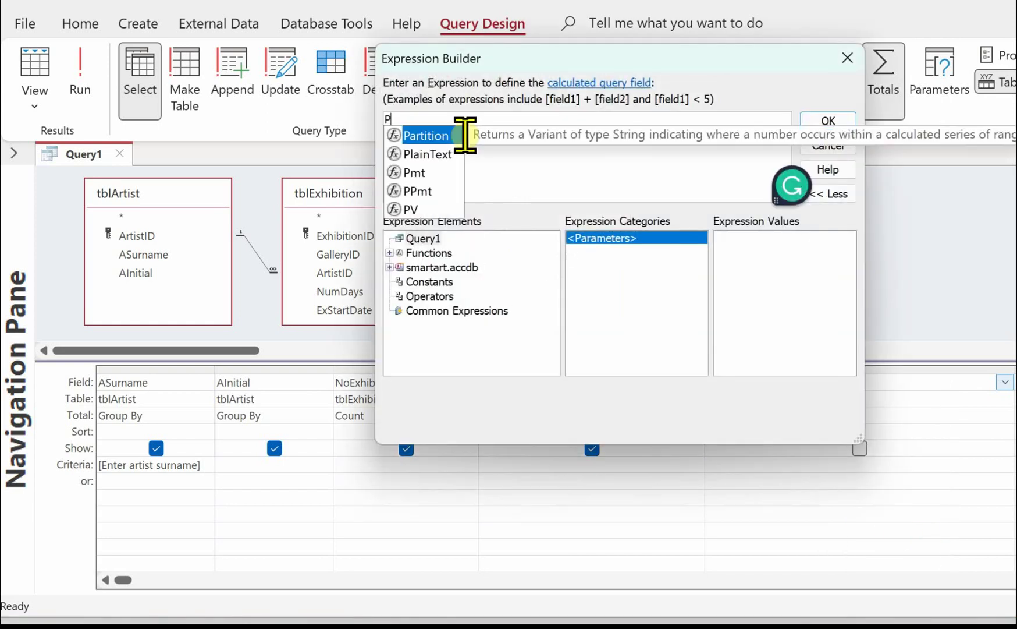
pyautogui.write('red')
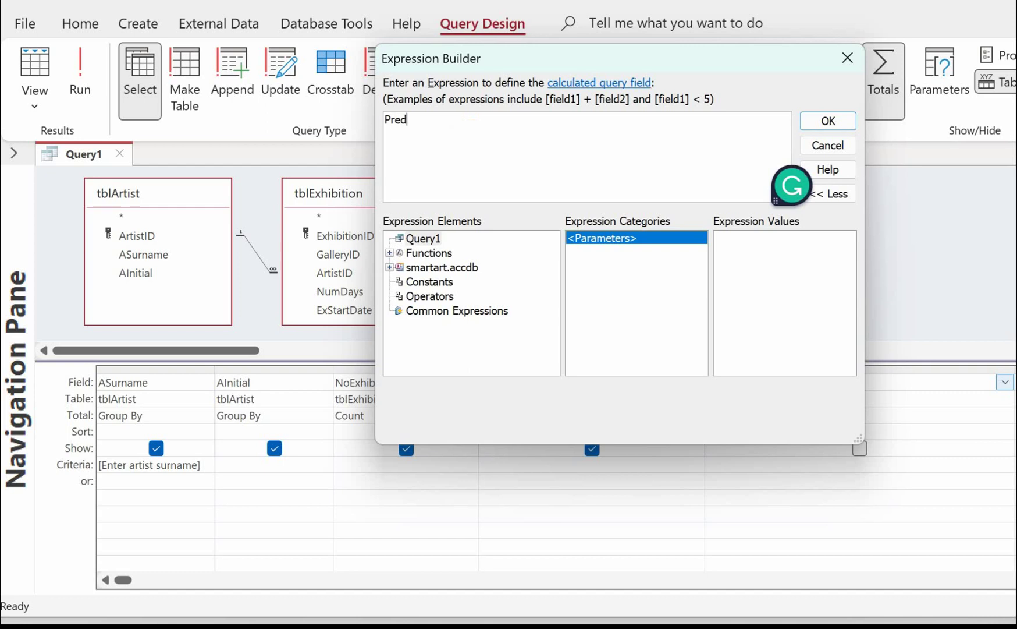
pyautogui.write('Comm')
pyautogui.write(':')
pyautogui.write('Sum(P')
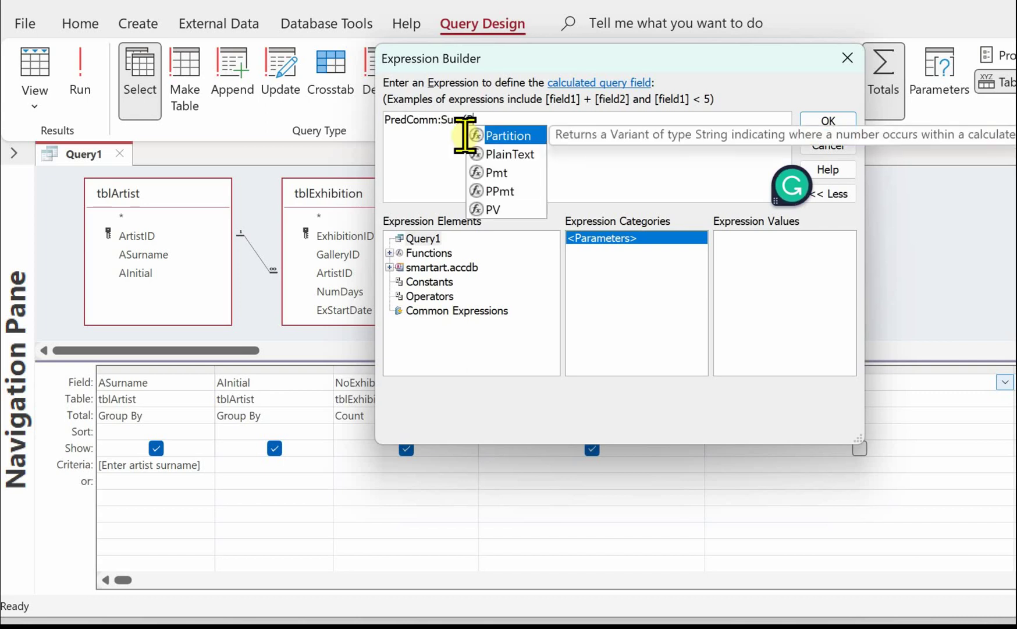
pyautogui.write('redictedSales')
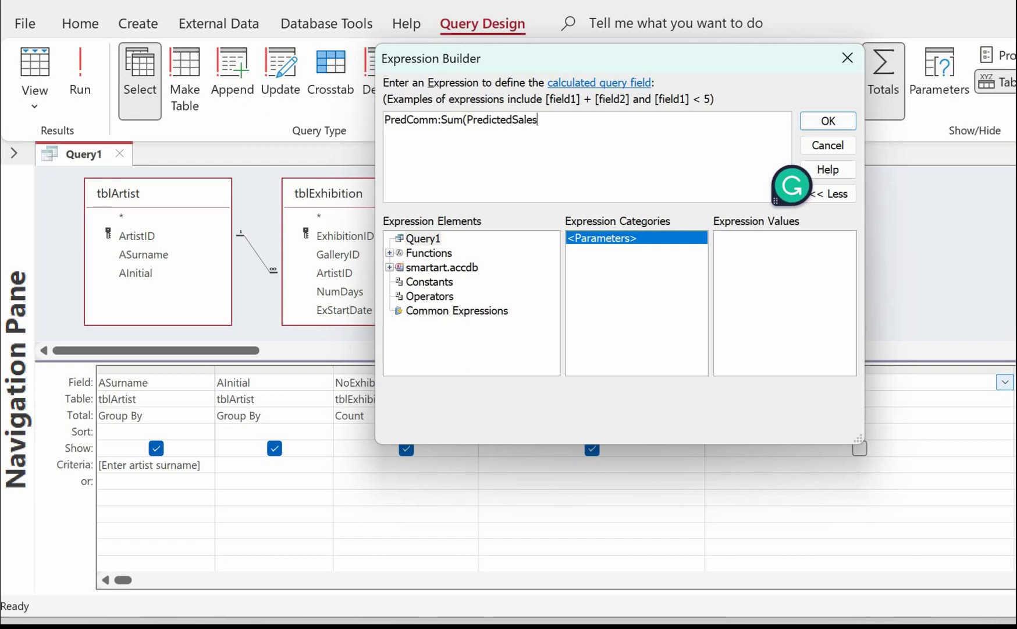
pyautogui.write('*CommRate/100')
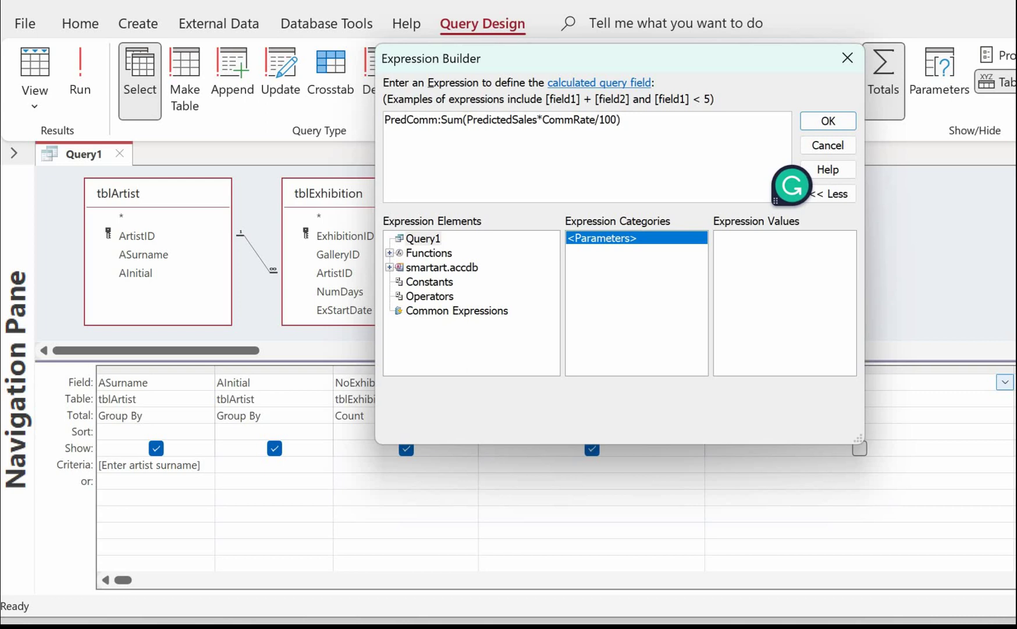
pyautogui.click(827, 121)
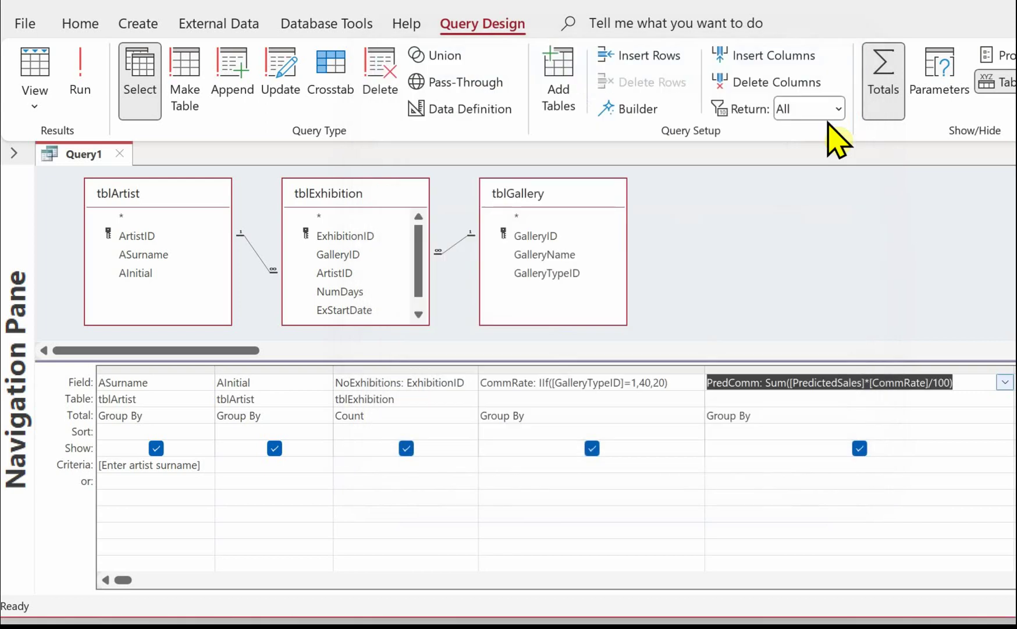
# - Set the PredComm Total row to Expression and check the results, giving predicted commission 1598.8
pyautogui.click(766, 416)
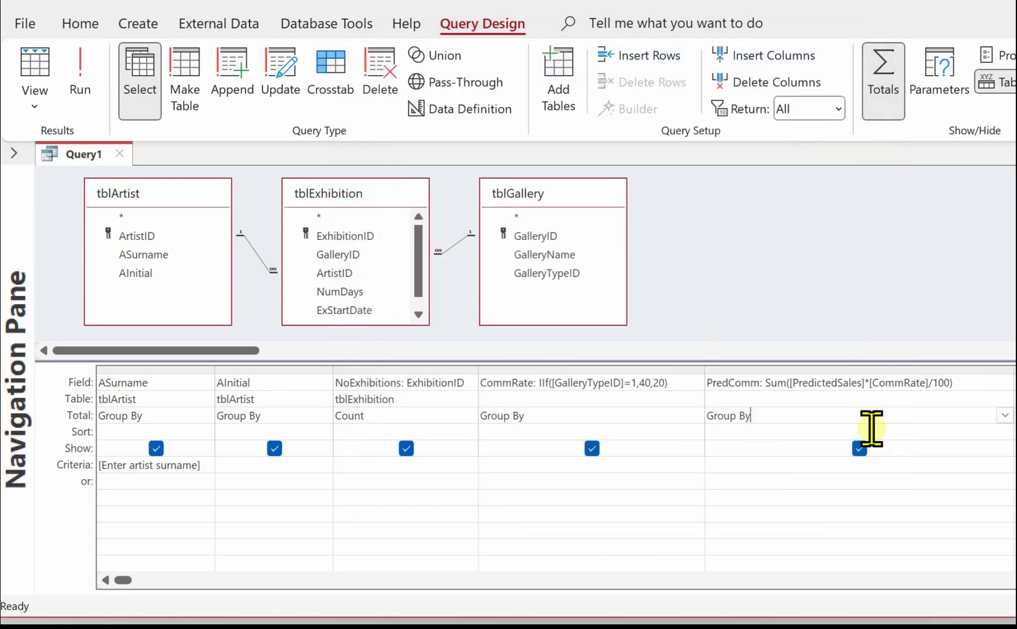
pyautogui.click(1005, 415)
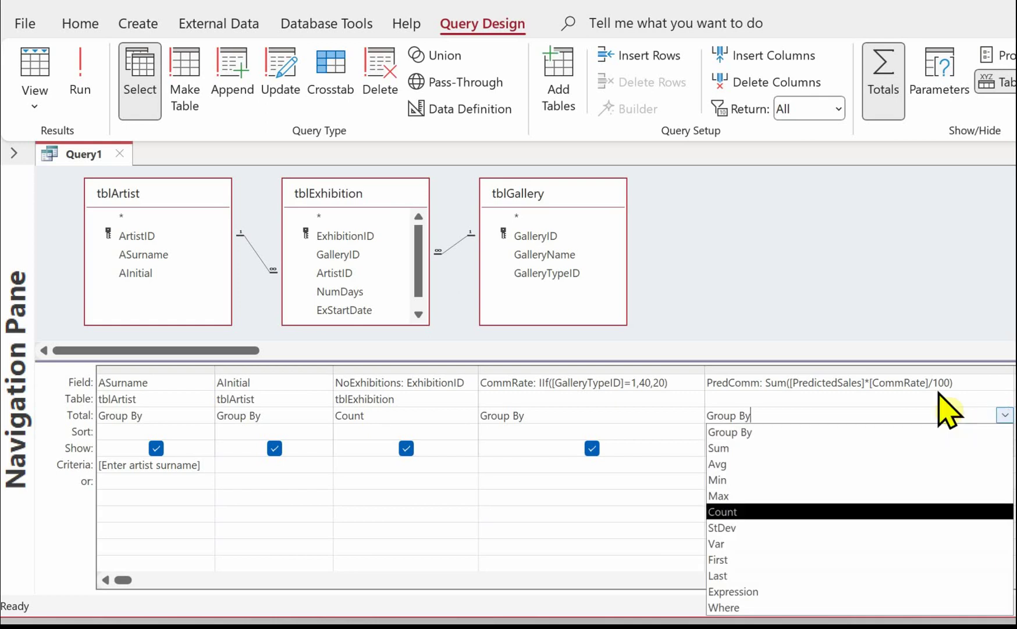
pyautogui.click(764, 590)
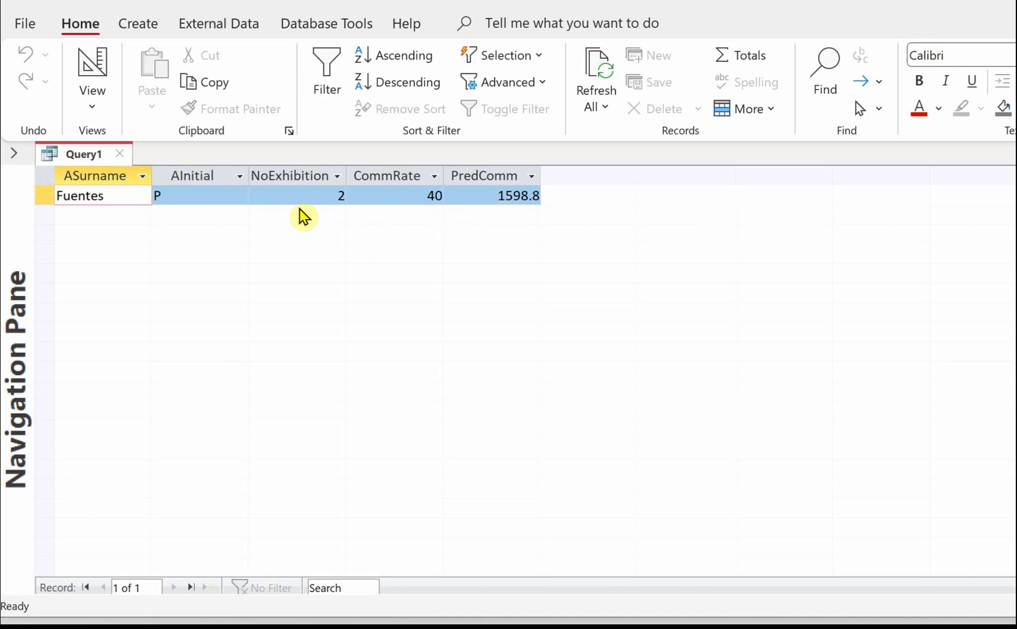
pyautogui.click(92, 68)
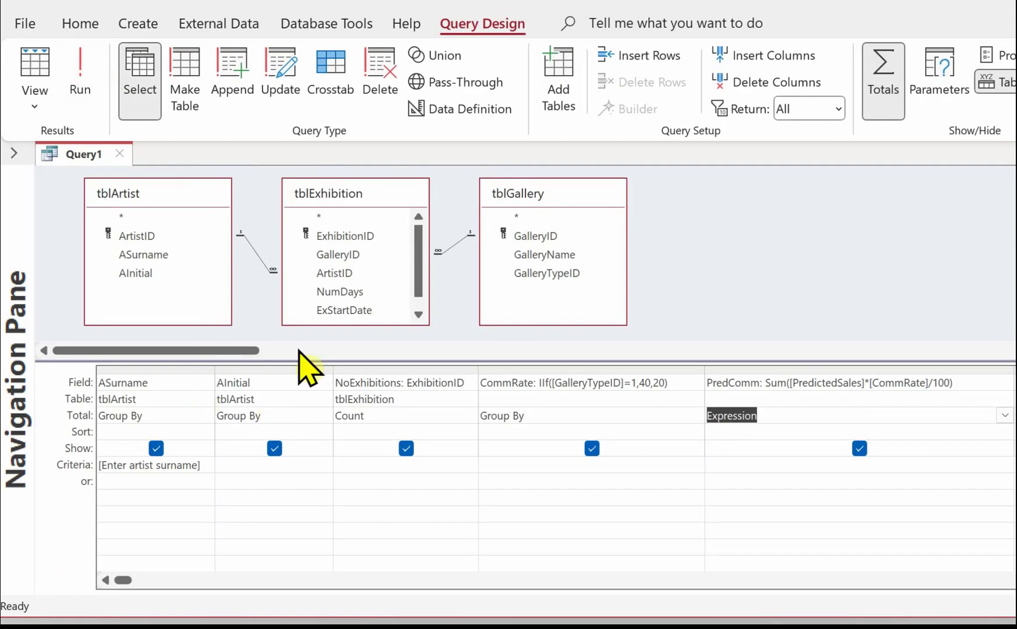
# - Untick Show for NoExhibitions and set the PredComm column's Format property to Currency
pyautogui.click(407, 448)
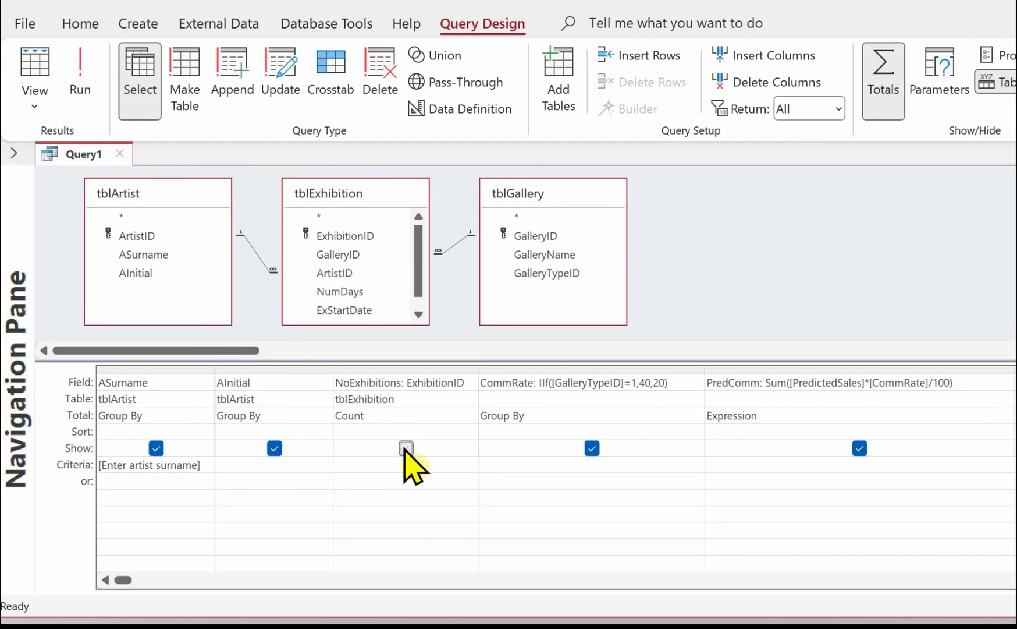
pyautogui.click(845, 368)
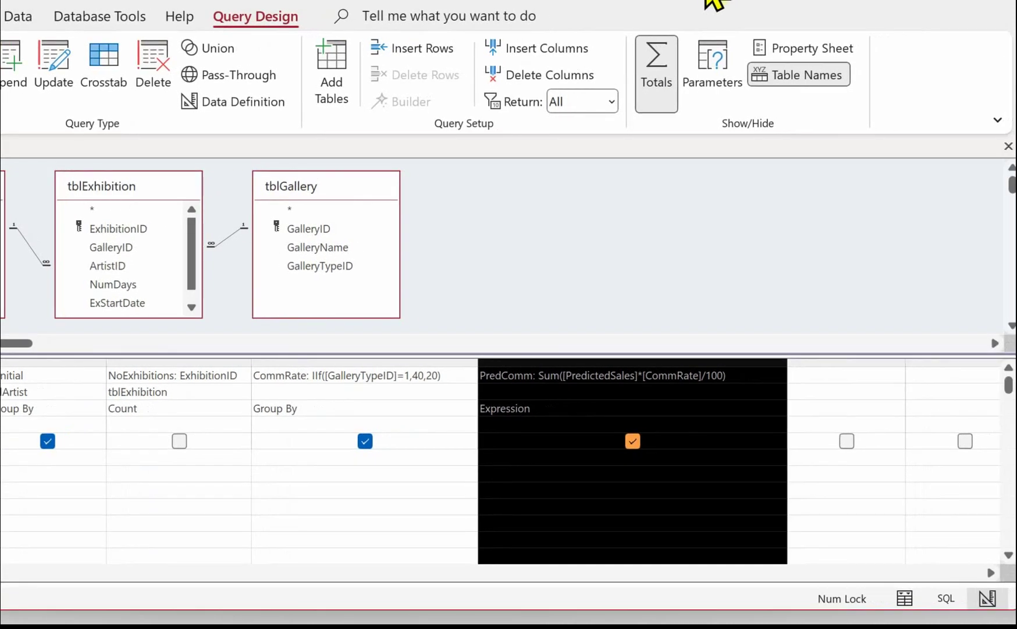
pyautogui.click(787, 42)
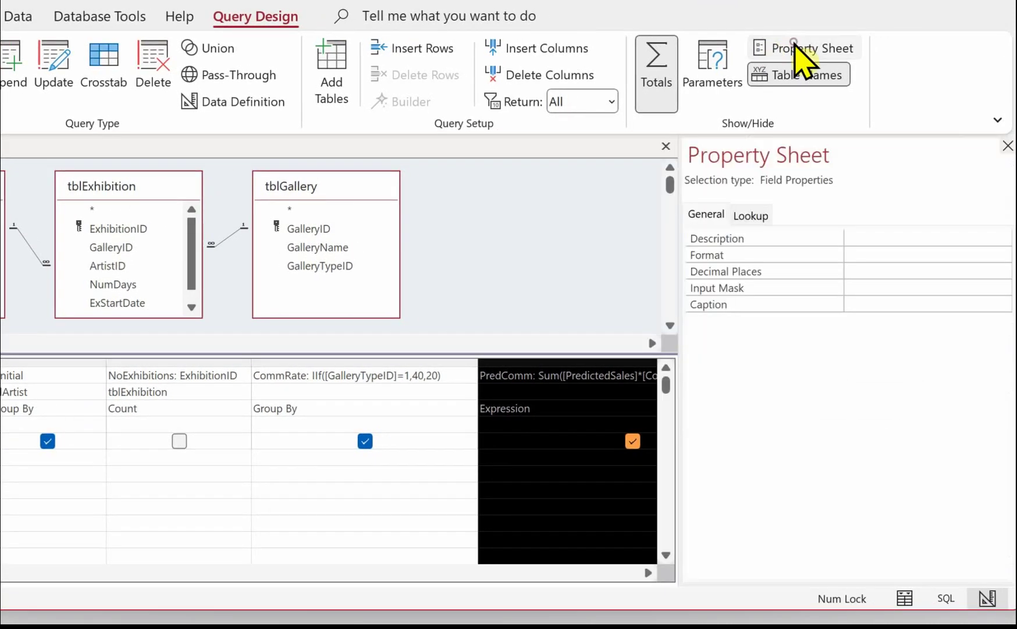
pyautogui.click(751, 252)
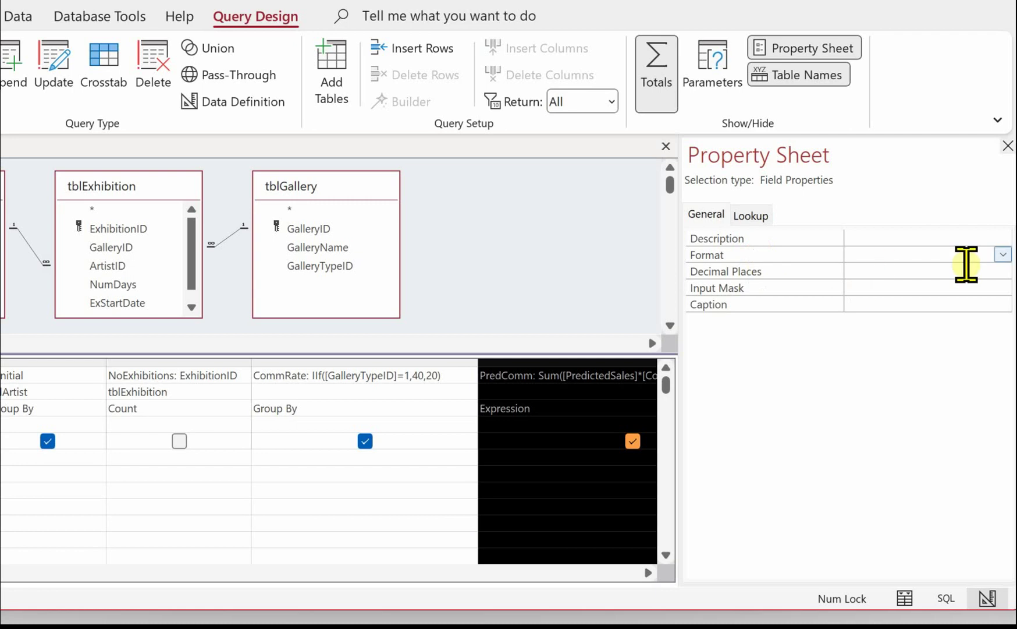
pyautogui.click(1001, 255)
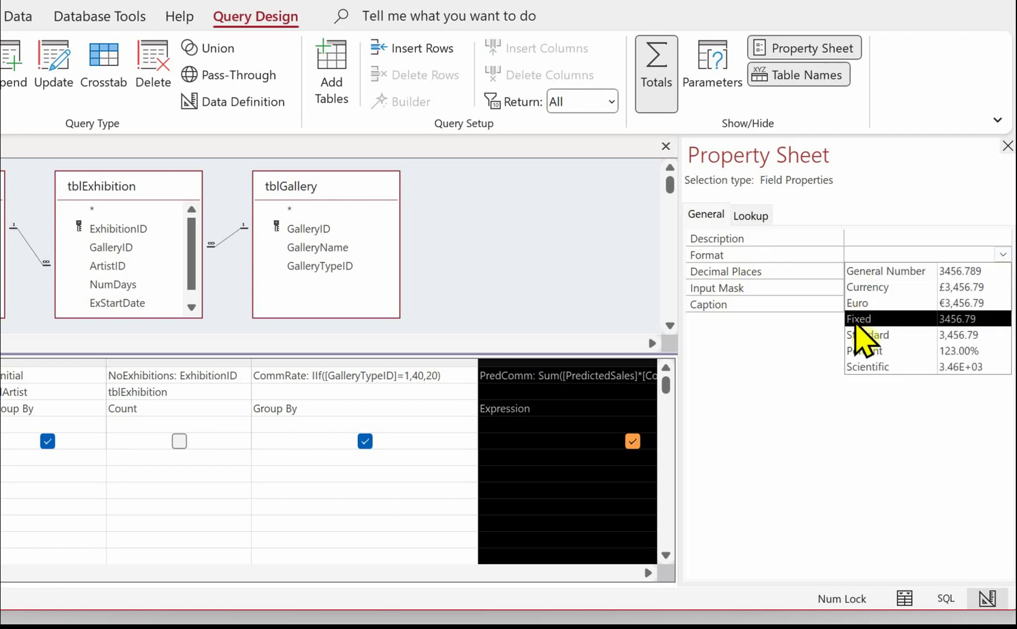
pyautogui.click(861, 287)
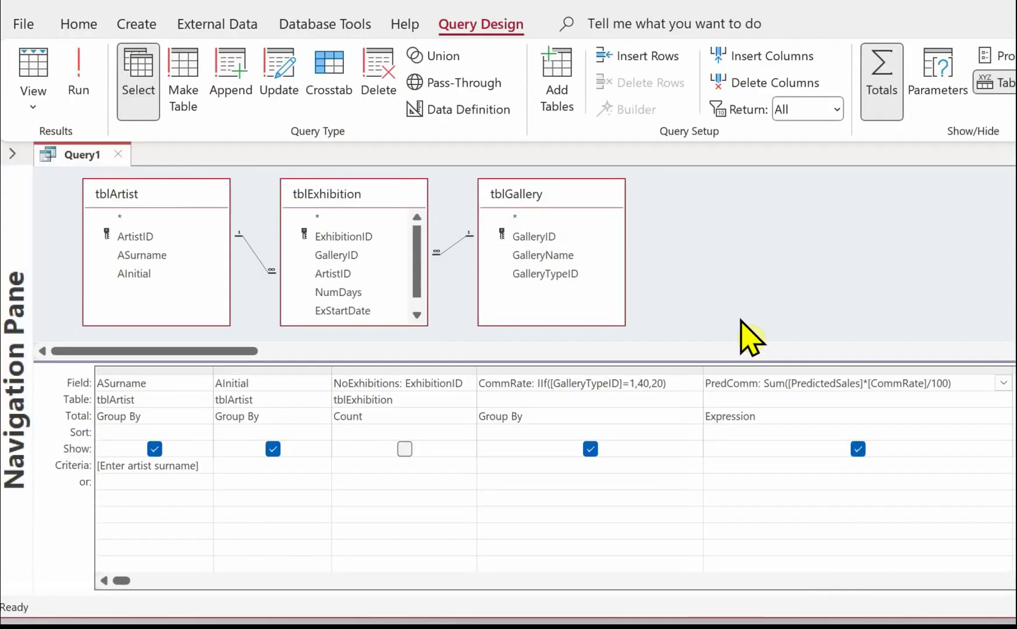
# - Run the query with the artist's surname as the parameter, showing PredComm £1,598.80
pyautogui.click(40, 65)
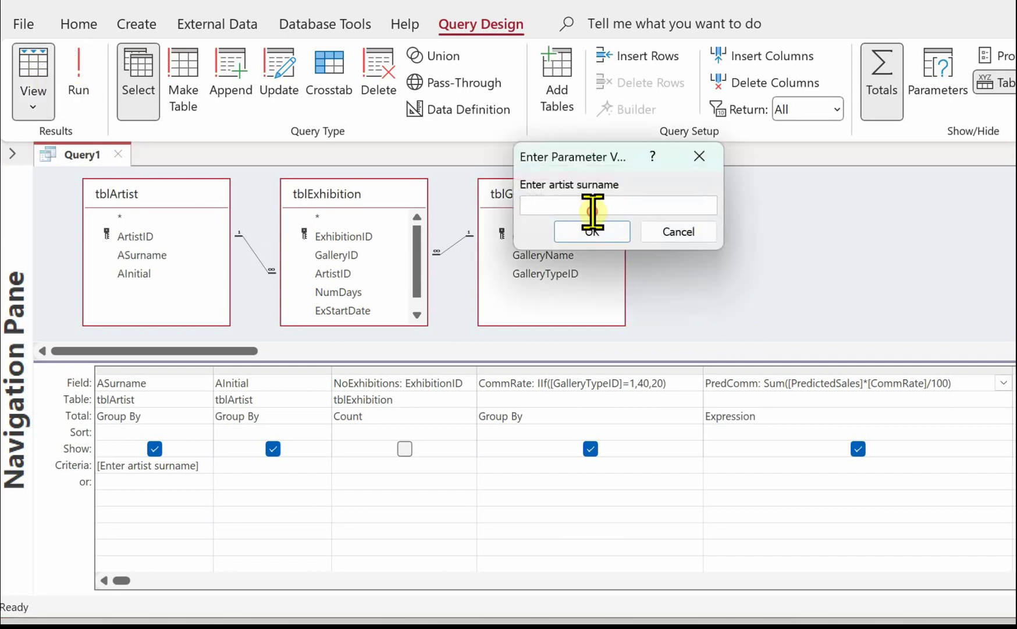
pyautogui.write('Fuentes')
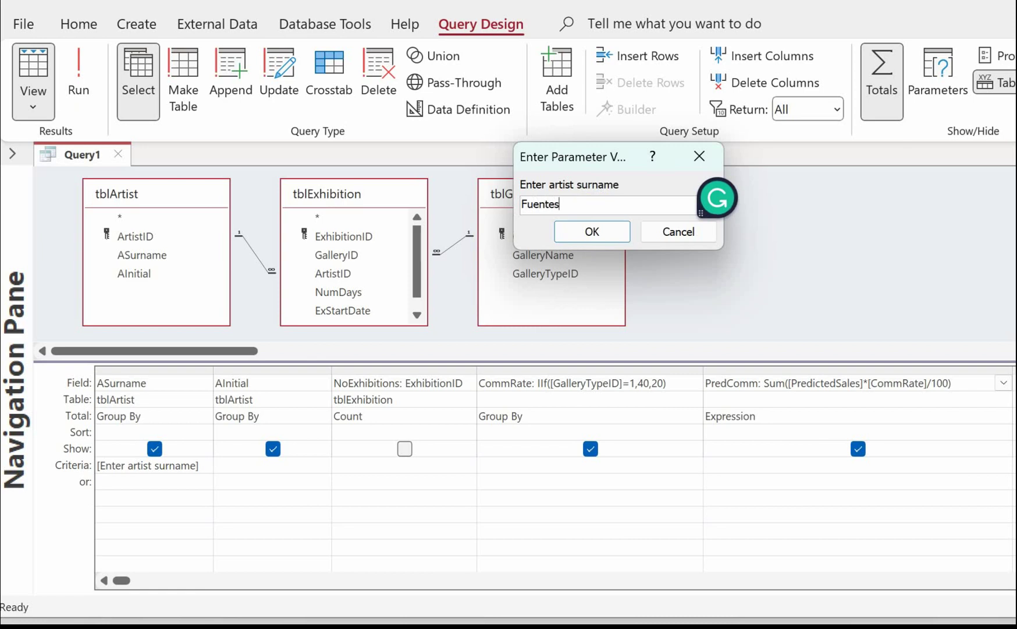
pyautogui.press('Return')
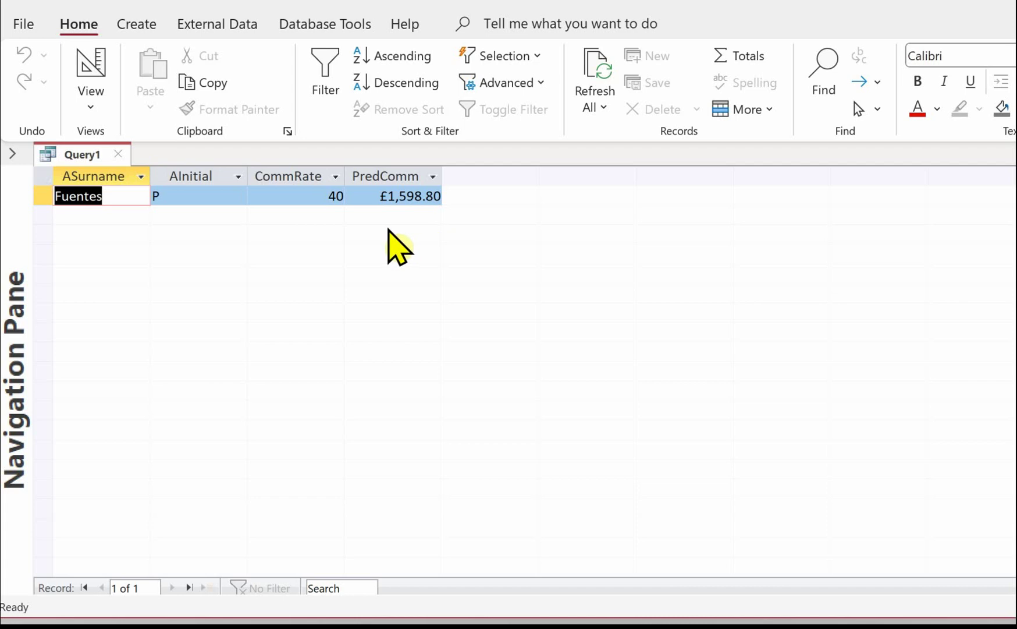
# - Save the query as qryPredComm
pyautogui.rightClick(88, 152)
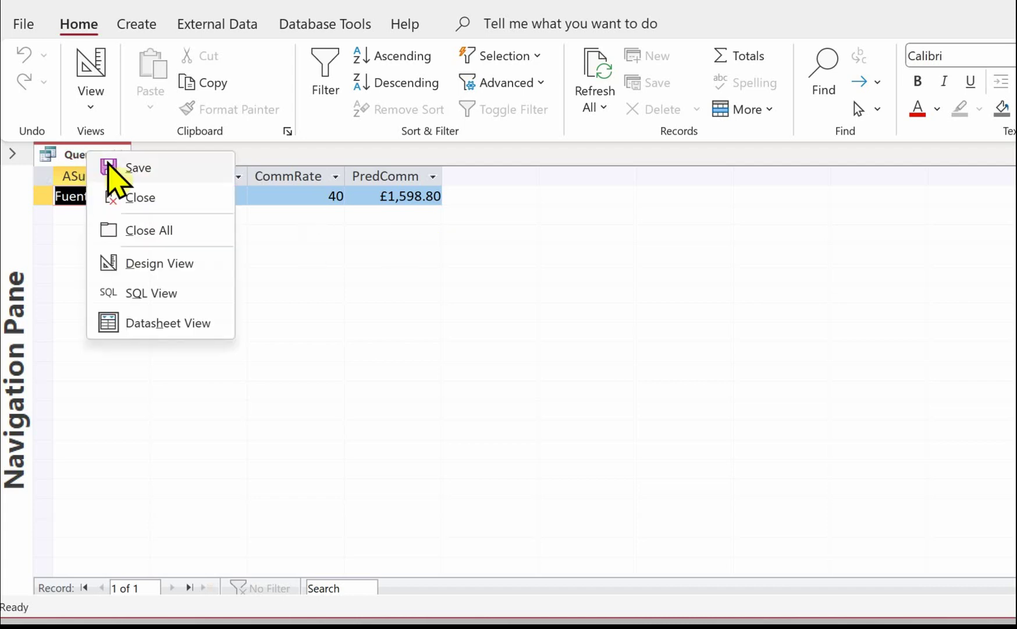
pyautogui.click(144, 165)
pyautogui.write('qryP')
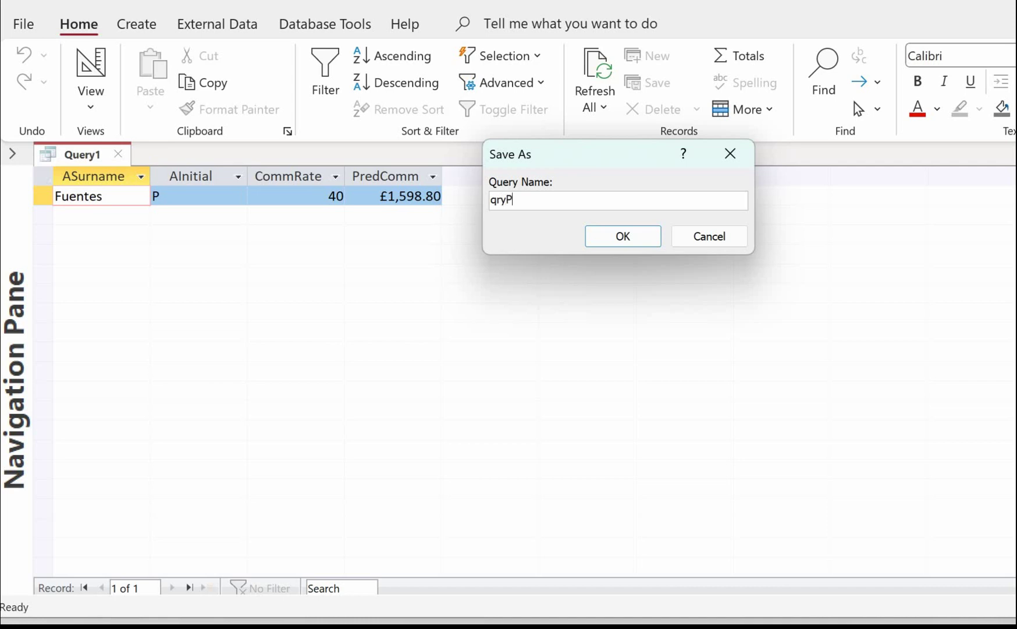
pyautogui.write('redComm')
pyautogui.press('Return')
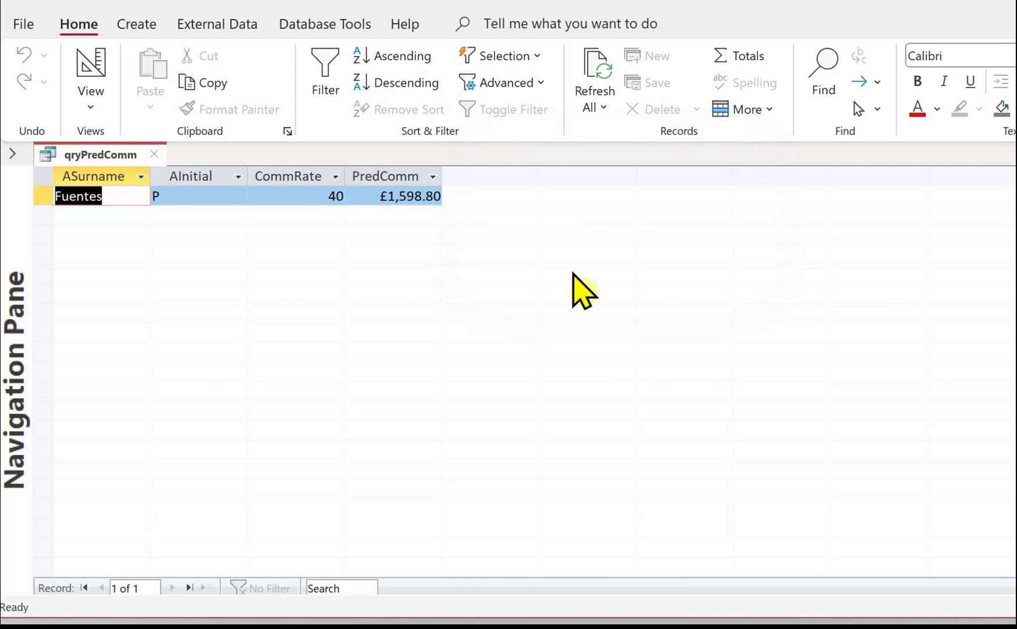